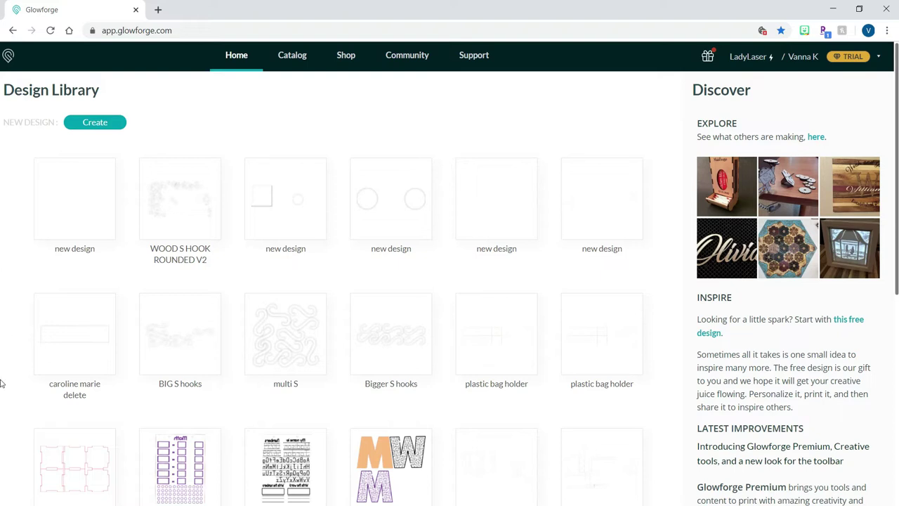
Open the New Design menu with blank, upload-from-file and capture-from-camera options
click(98, 125)
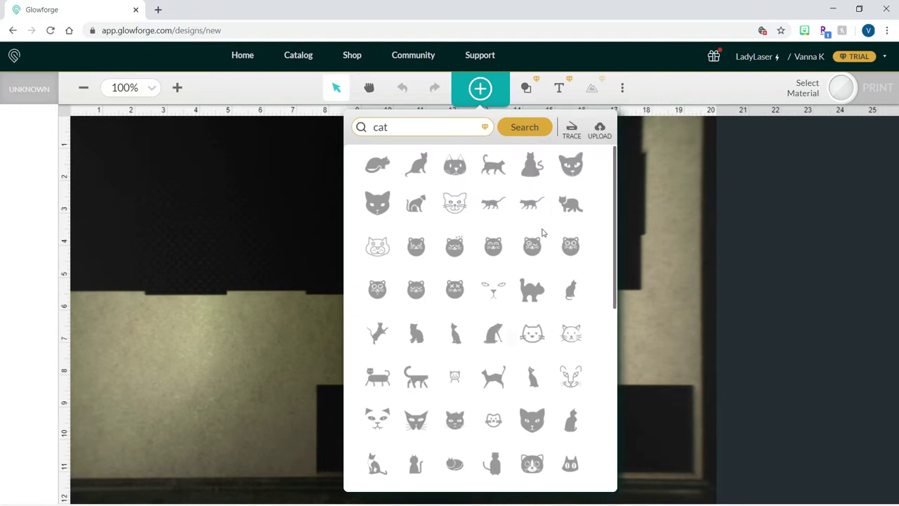
Move the sitting cat outline down and right and shrink it
scroll(542, 231, down, 5)
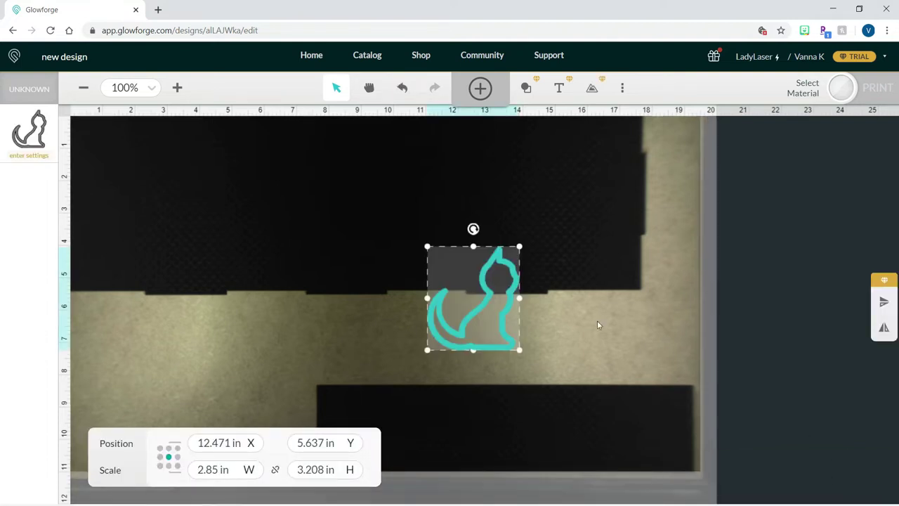
drag(497, 297, 512, 335)
drag(533, 388, 502, 360)
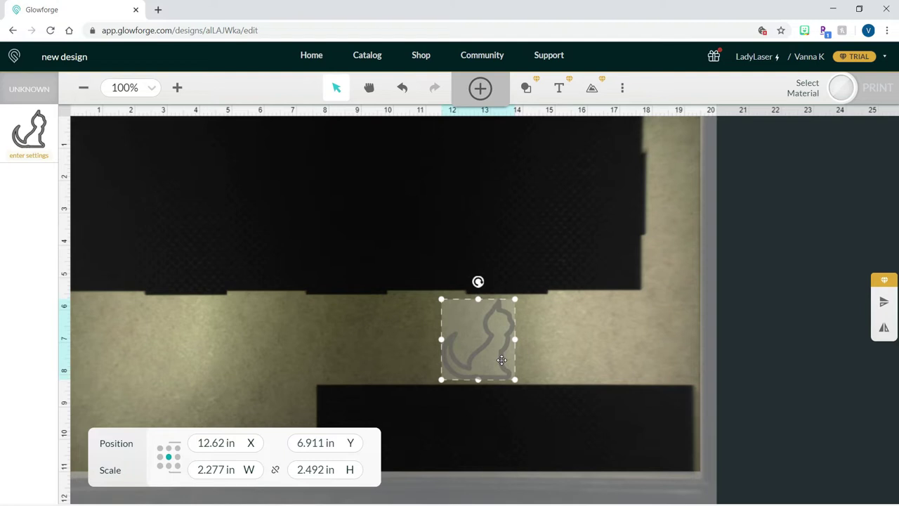
Add a lying cat from the catalog and place it right of the sitting cat
click(480, 87)
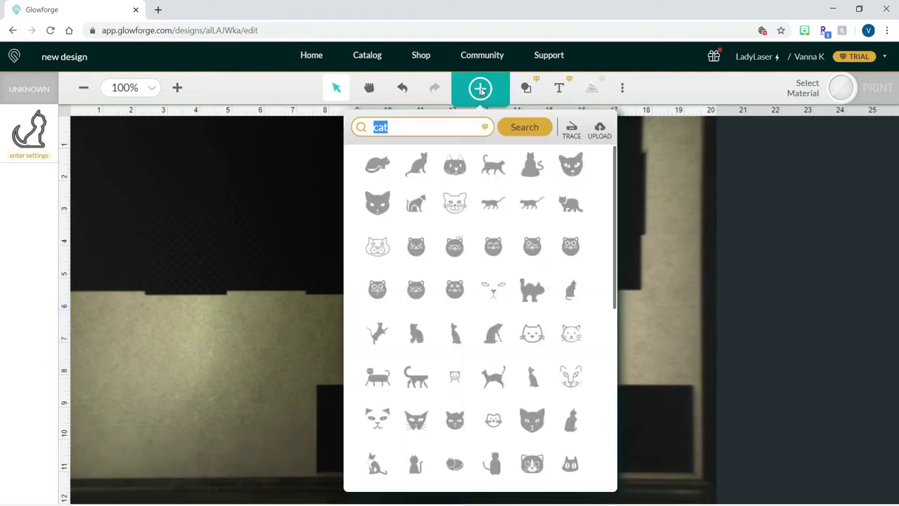
click(382, 169)
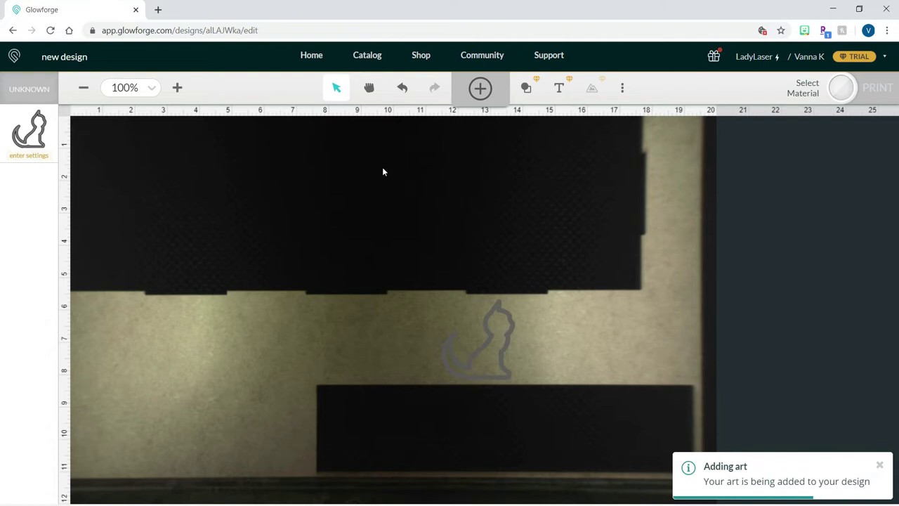
drag(472, 278, 578, 291)
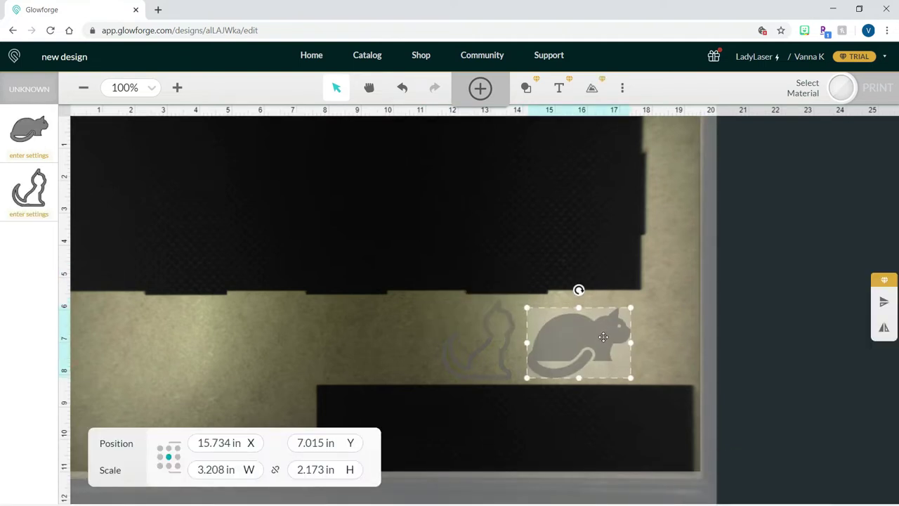
click(655, 341)
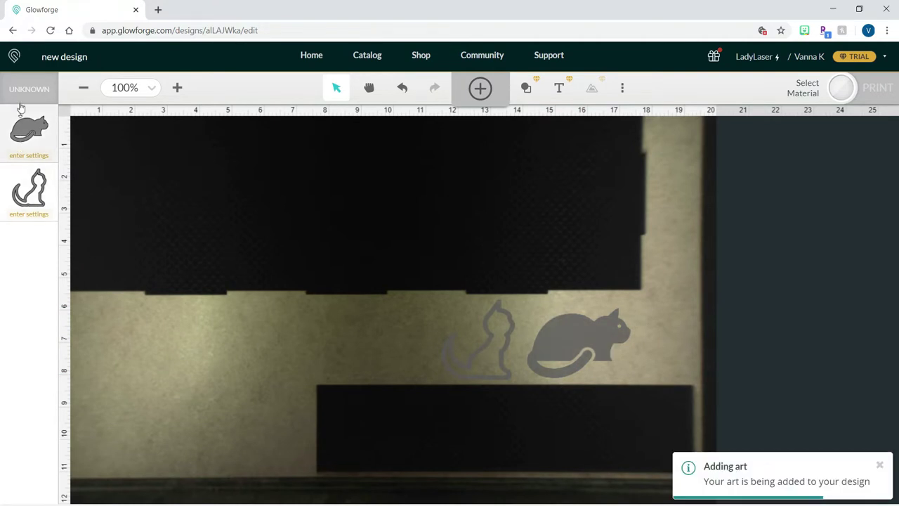
Choose Medium Draftboard, set the lying cat to Cut and keep the sitting cat on Engrave
click(28, 130)
click(141, 125)
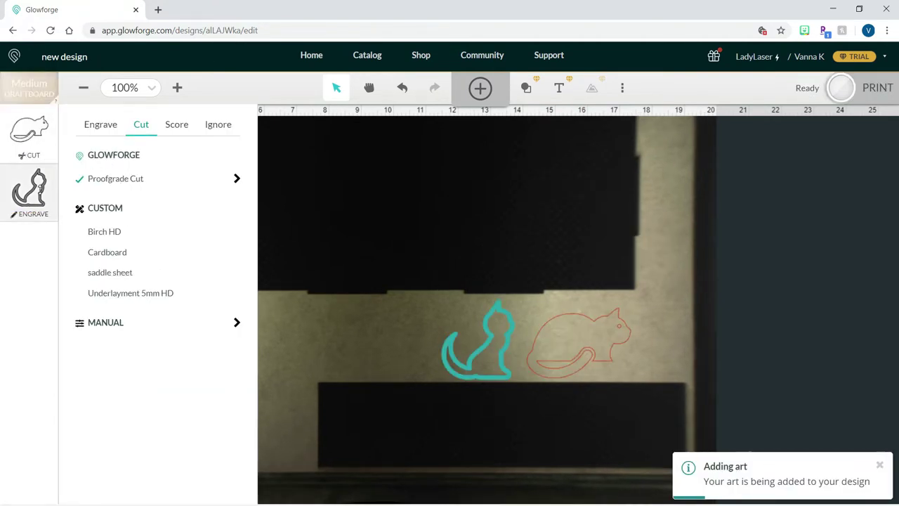
click(32, 184)
click(38, 184)
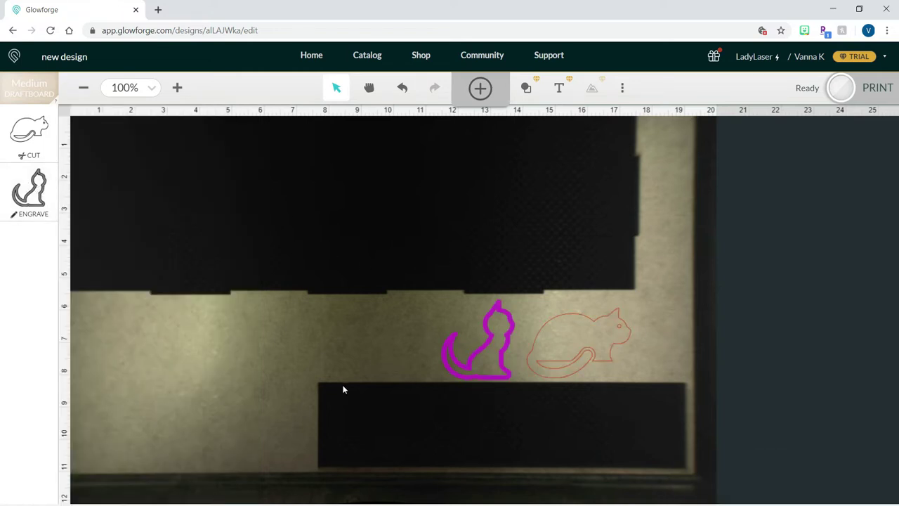
click(500, 316)
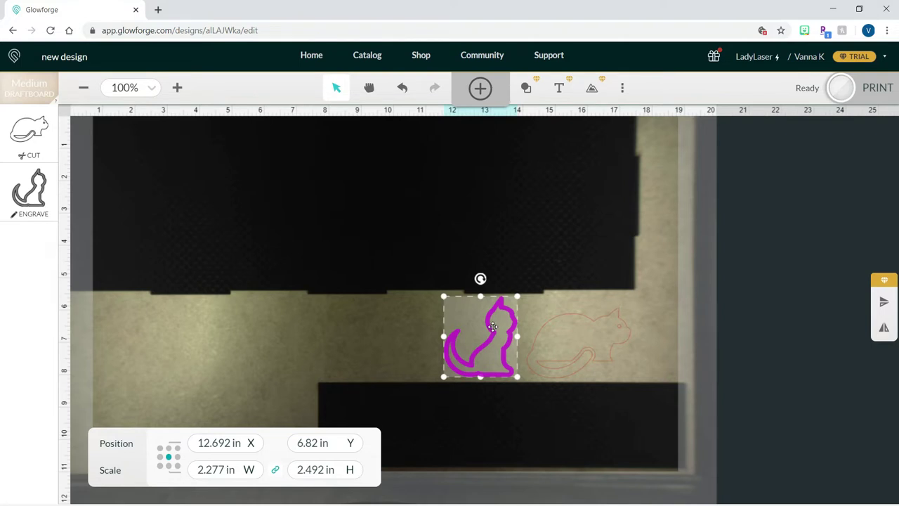
click(884, 328)
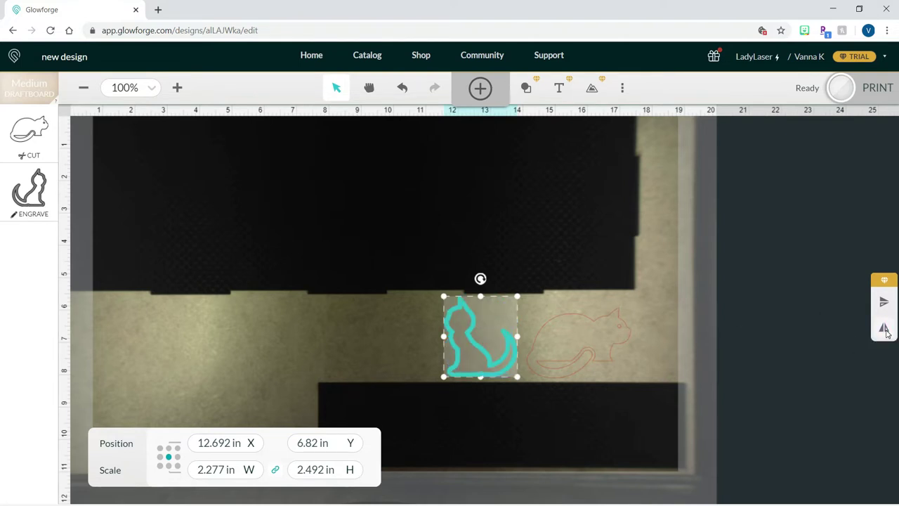
click(885, 329)
click(884, 328)
click(885, 330)
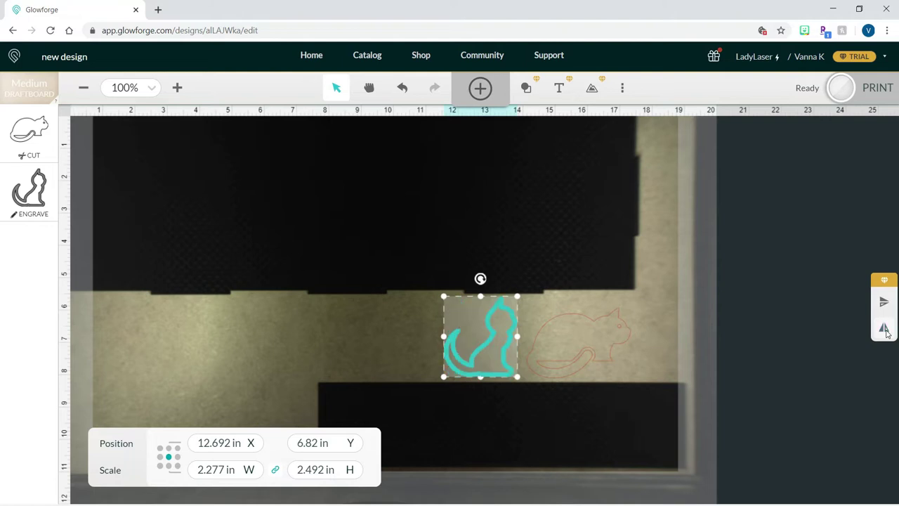
click(883, 305)
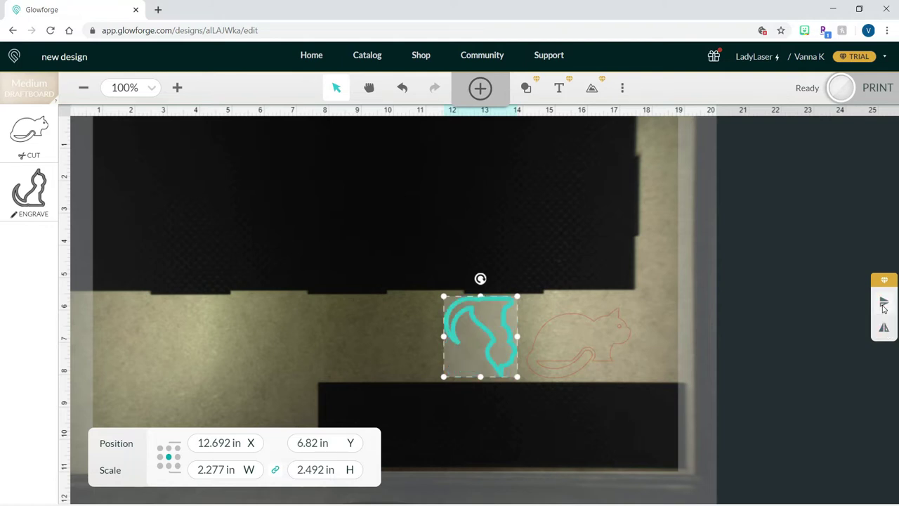
click(883, 305)
click(626, 322)
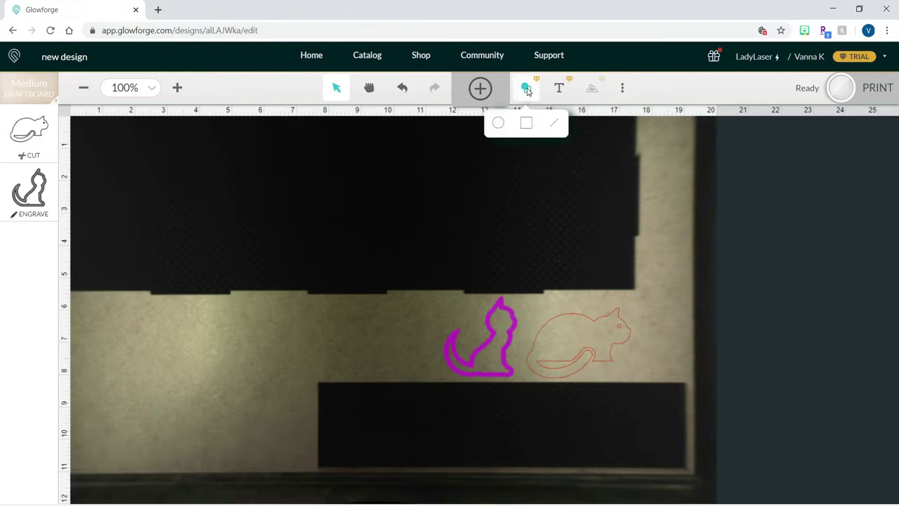
Add a circle and a square from the basic shapes
click(498, 125)
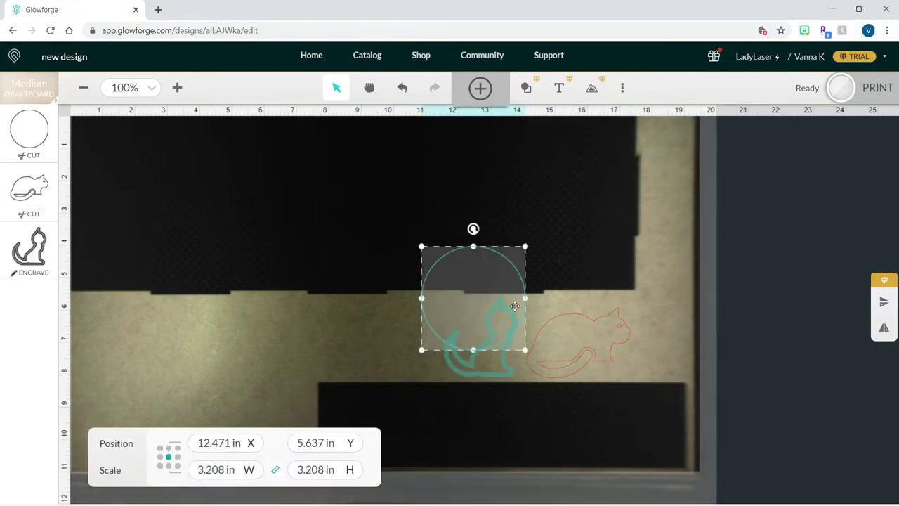
click(530, 89)
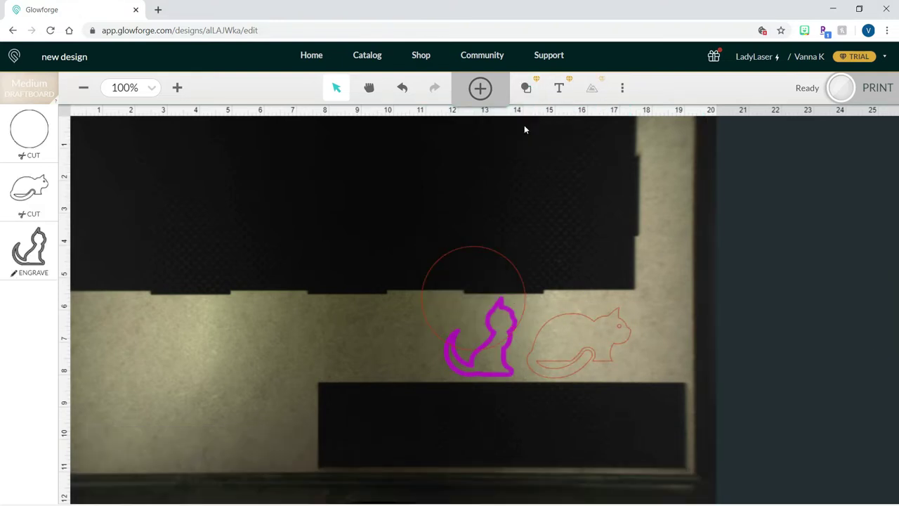
click(526, 124)
Add two straight lines and drag them, slanted, to the lower left
click(526, 88)
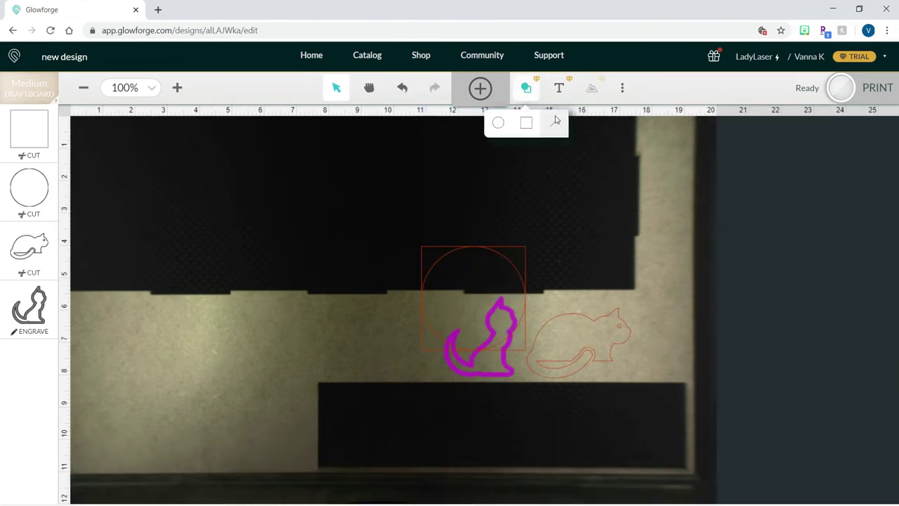
click(555, 122)
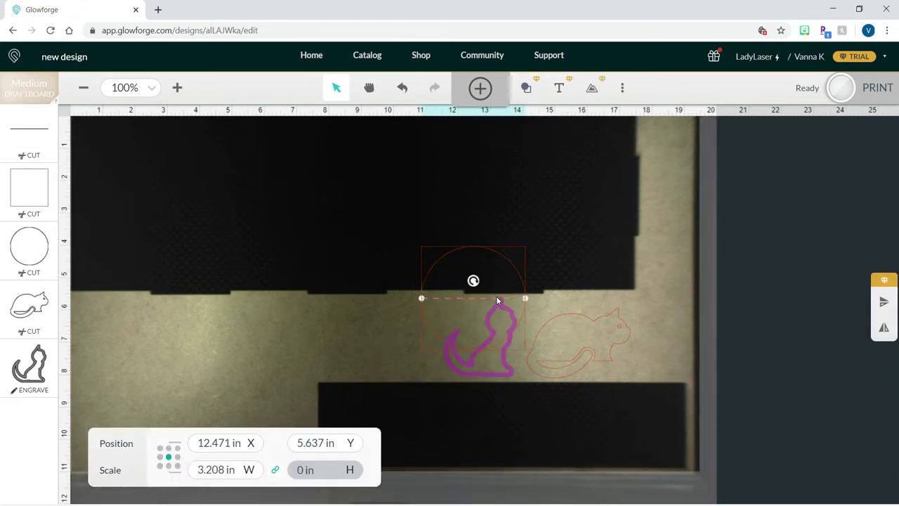
drag(424, 302, 176, 337)
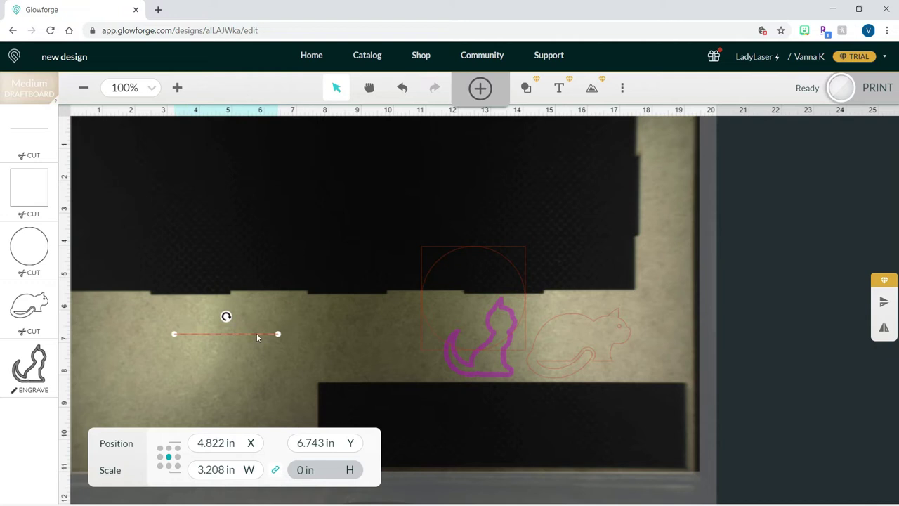
mouse_move(278, 333)
mouse_down()
mouse_move(335, 329)
mouse_move(265, 215)
mouse_move(182, 243)
mouse_move(181, 383)
mouse_move(320, 336)
mouse_move(293, 337)
mouse_up()
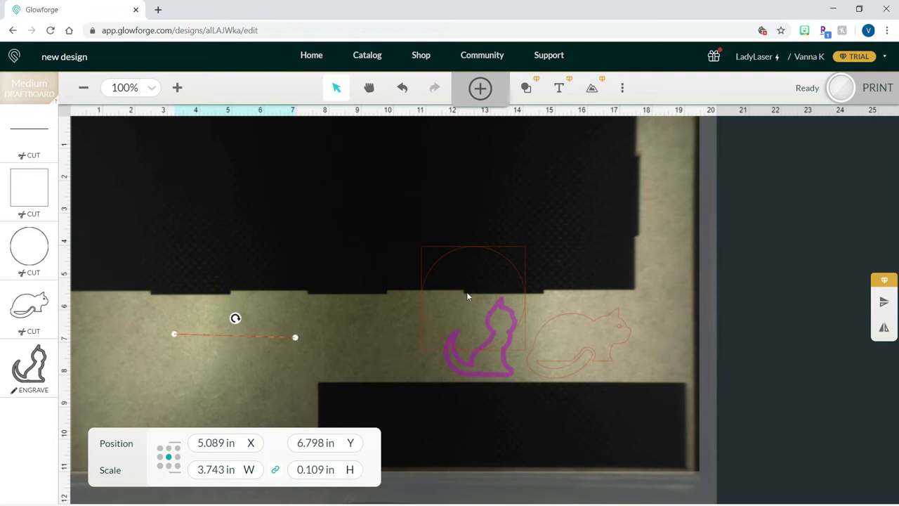
click(526, 87)
click(559, 125)
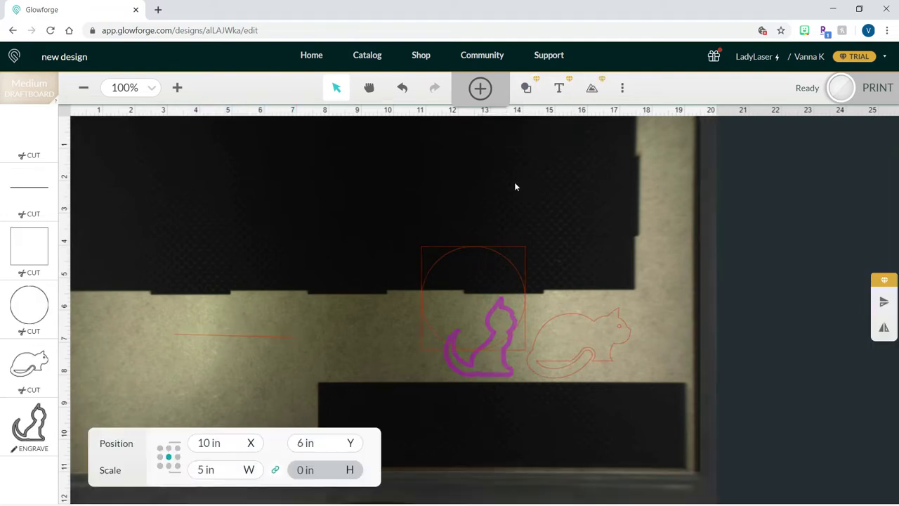
drag(479, 301, 261, 336)
Resize the circle by its handles, with width and height unlinked
click(333, 330)
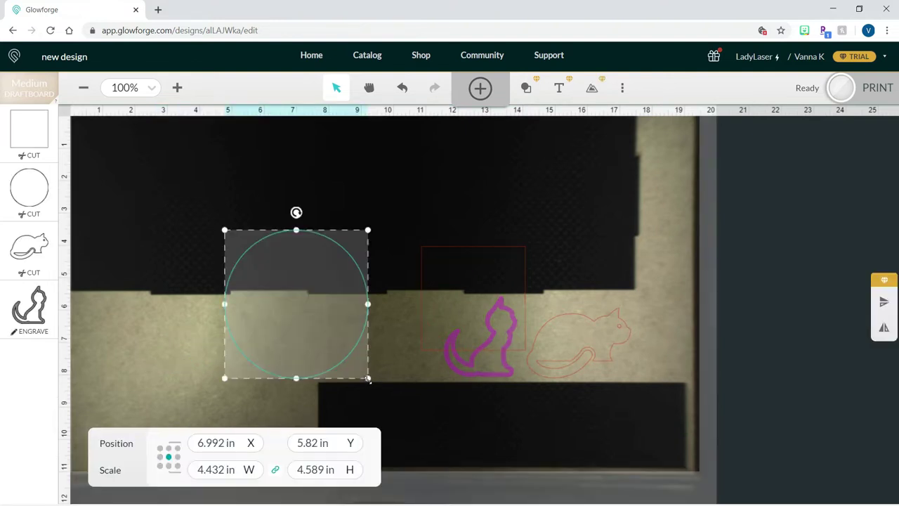
mouse_move(368, 379)
mouse_down()
mouse_move(295, 303)
mouse_move(377, 386)
mouse_move(335, 328)
mouse_move(384, 380)
mouse_up()
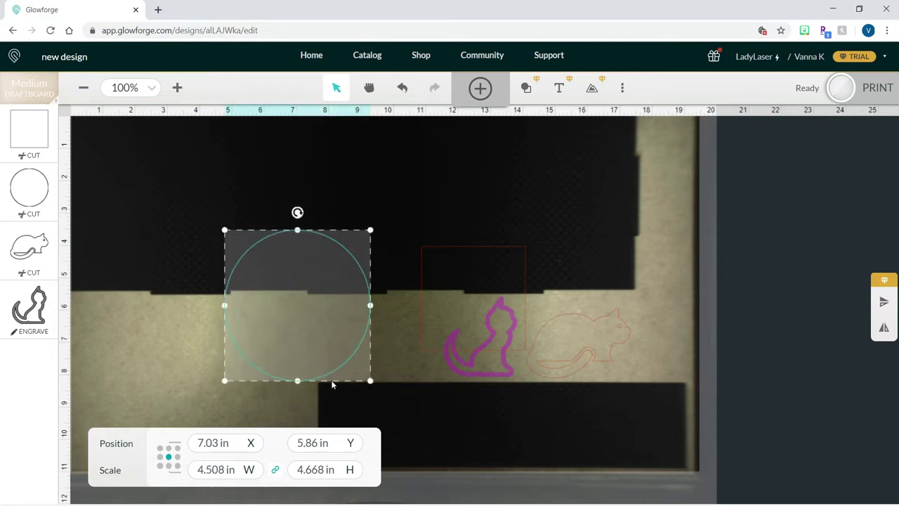
drag(370, 381, 270, 378)
drag(314, 304, 378, 314)
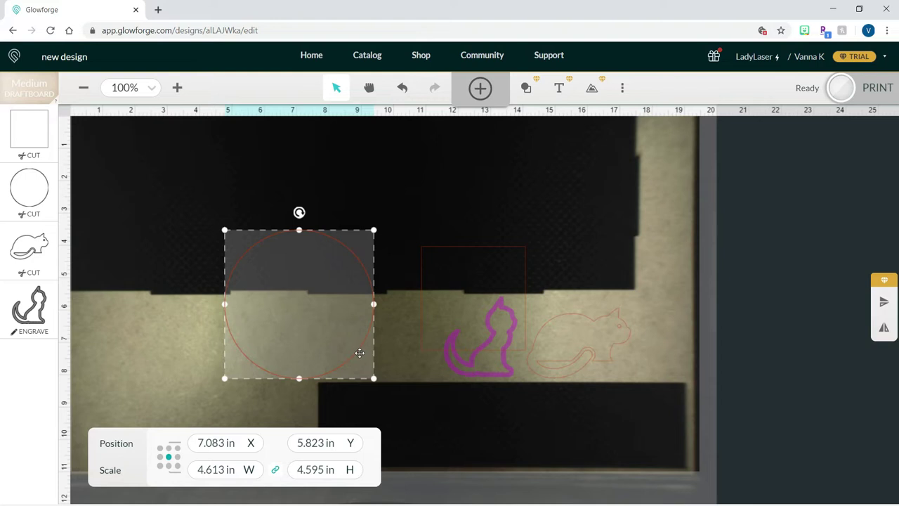
drag(374, 380, 357, 363)
mouse_move(296, 363)
mouse_down()
mouse_move(292, 297)
mouse_move(295, 362)
mouse_up()
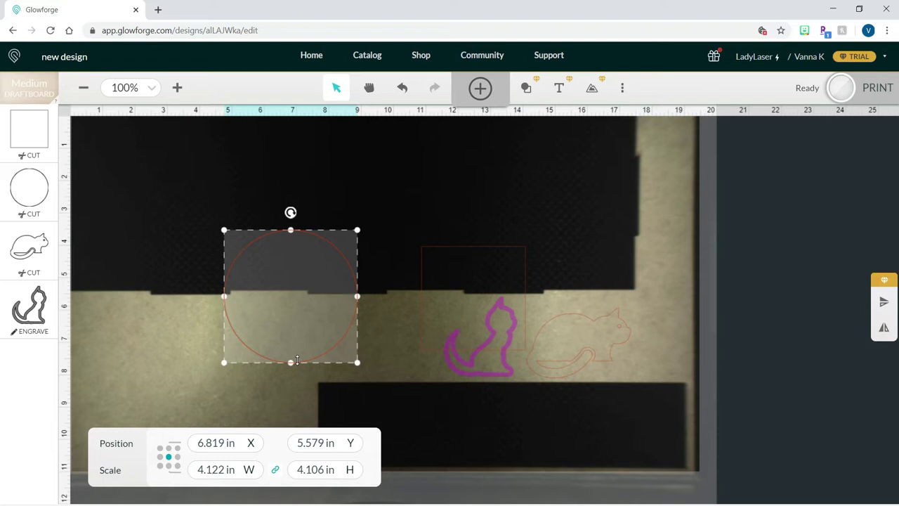
key(shift)
mouse_move(354, 296)
mouse_down()
mouse_move(285, 295)
mouse_move(352, 296)
mouse_up()
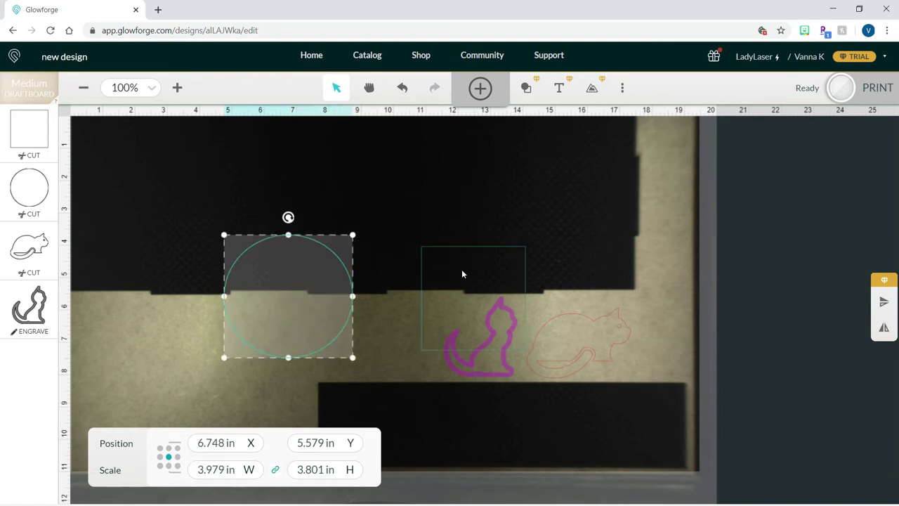
Narrow the square and shrink the circle to a tiny shape about 0.4 in across
click(466, 254)
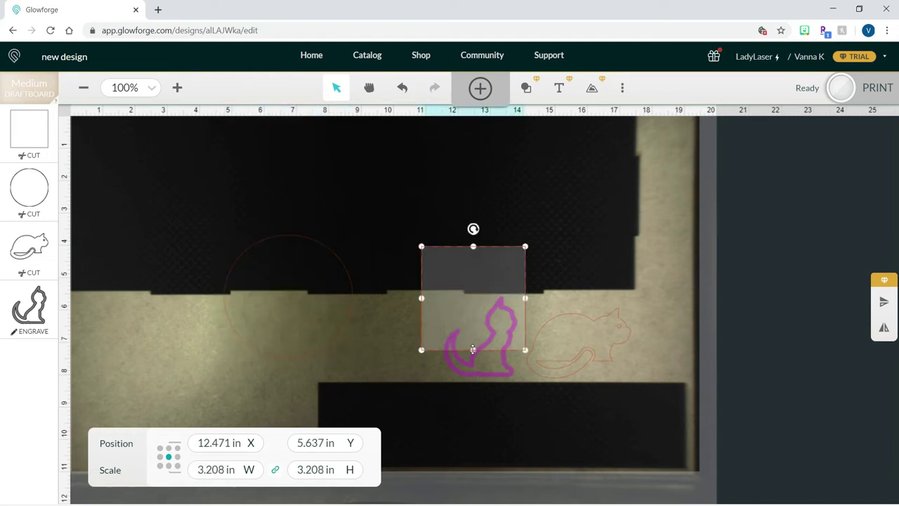
mouse_move(525, 298)
mouse_down()
mouse_move(474, 301)
mouse_move(558, 301)
mouse_move(533, 302)
mouse_up()
drag(517, 346, 457, 296)
mouse_move(422, 264)
mouse_down()
mouse_move(462, 263)
mouse_move(421, 264)
mouse_up()
click(347, 317)
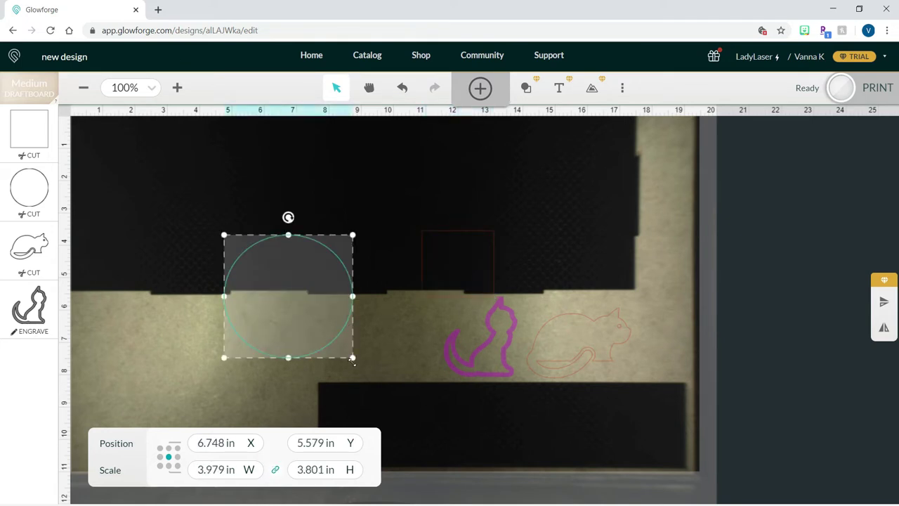
drag(352, 359, 574, 324)
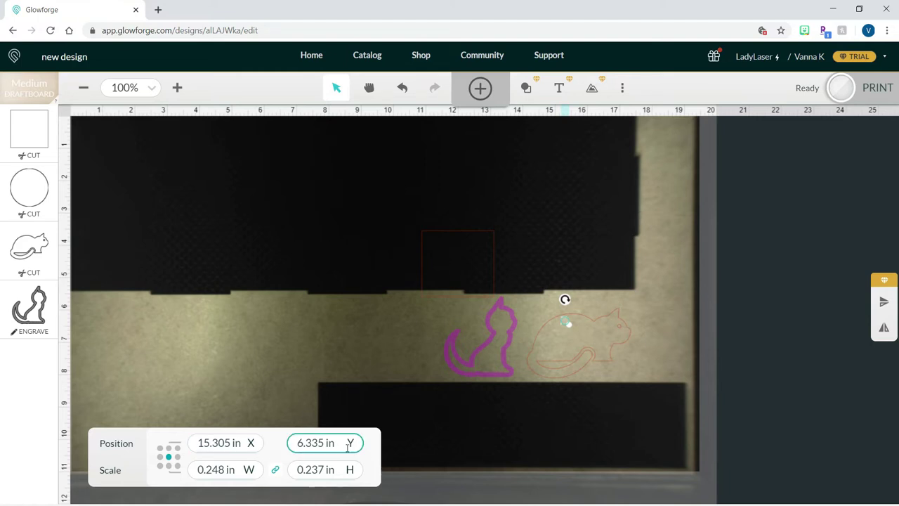
Drag the square up and left of the cats, to about 8.066, 5.124 in
drag(452, 298, 379, 338)
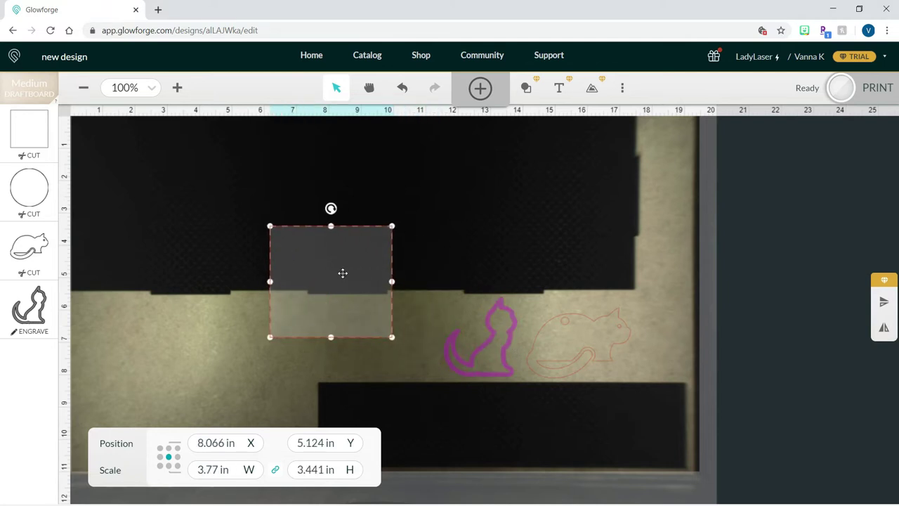
Set the rectangle's position to X 8 in, Y 5 in
click(490, 335)
click(345, 282)
click(212, 442)
triple_click(212, 442)
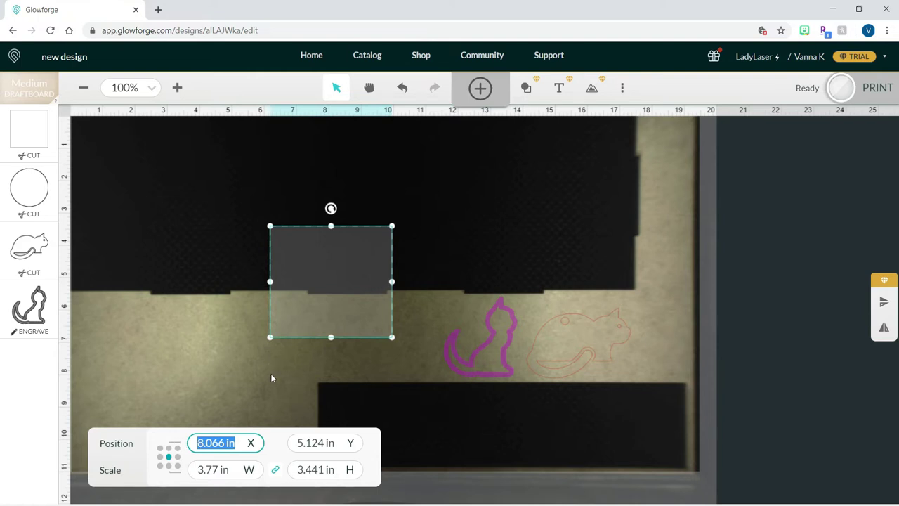
text(8)
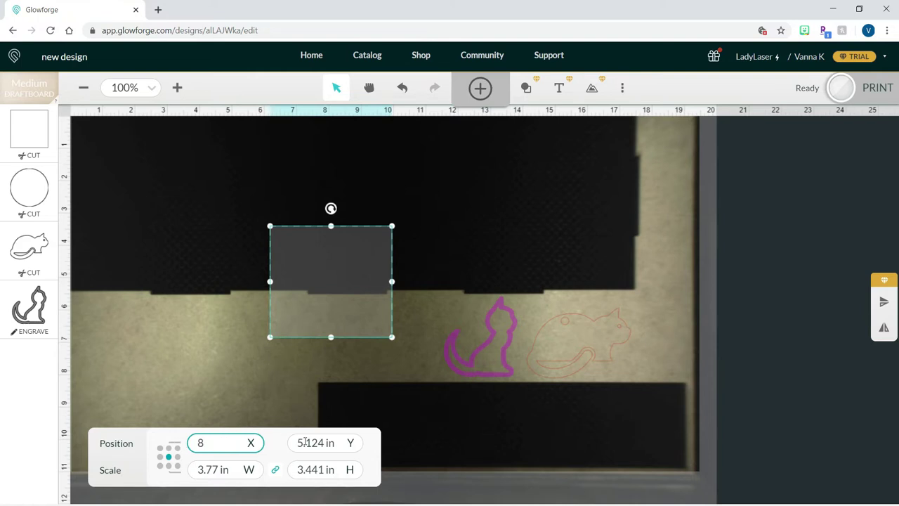
key(Tab)
text(5)
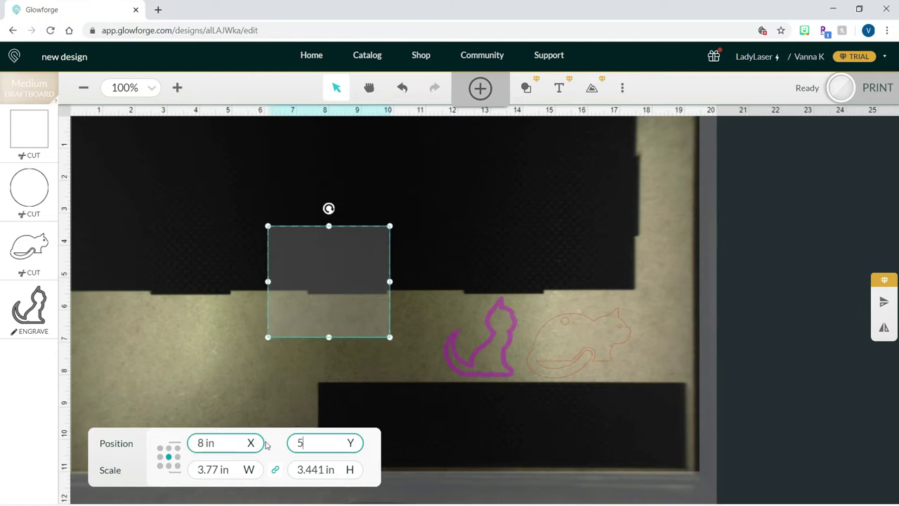
key(Return)
Enter 8 and 5 in as the cat outline's Position X and Y
click(476, 361)
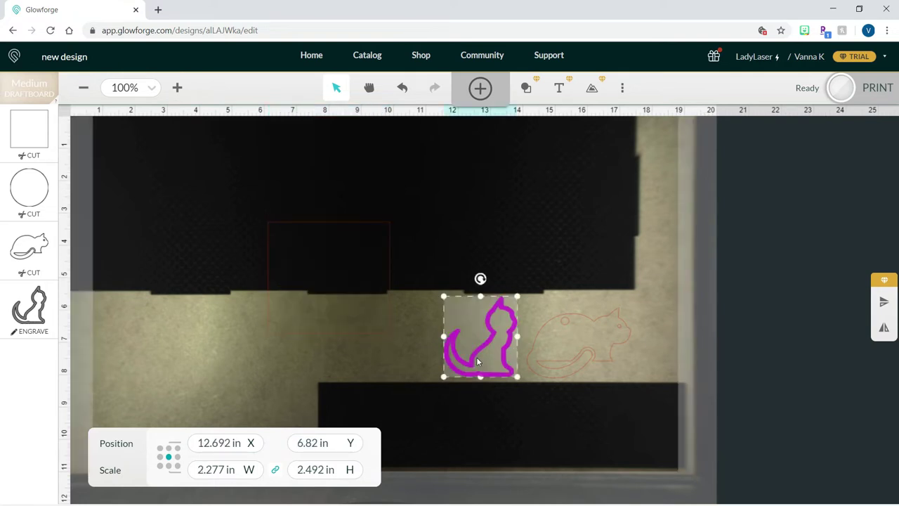
drag(242, 442, 190, 440)
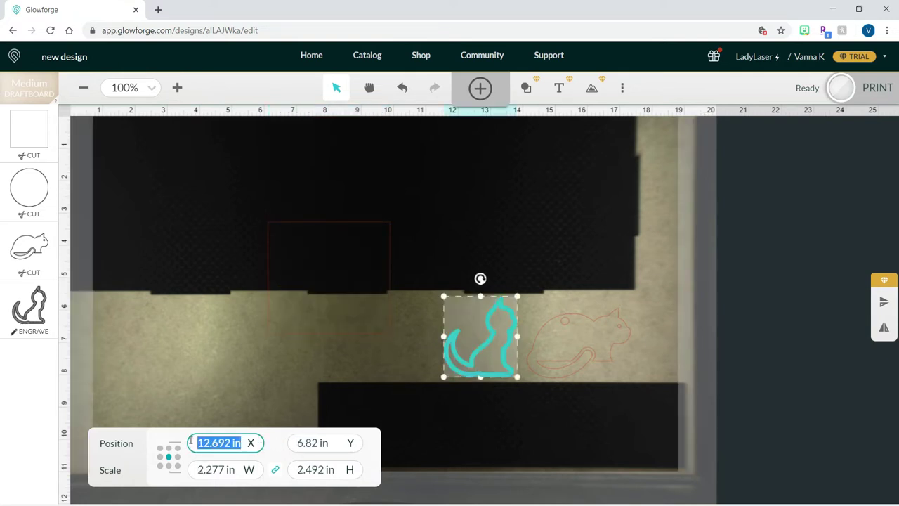
text(8)
key(Tab)
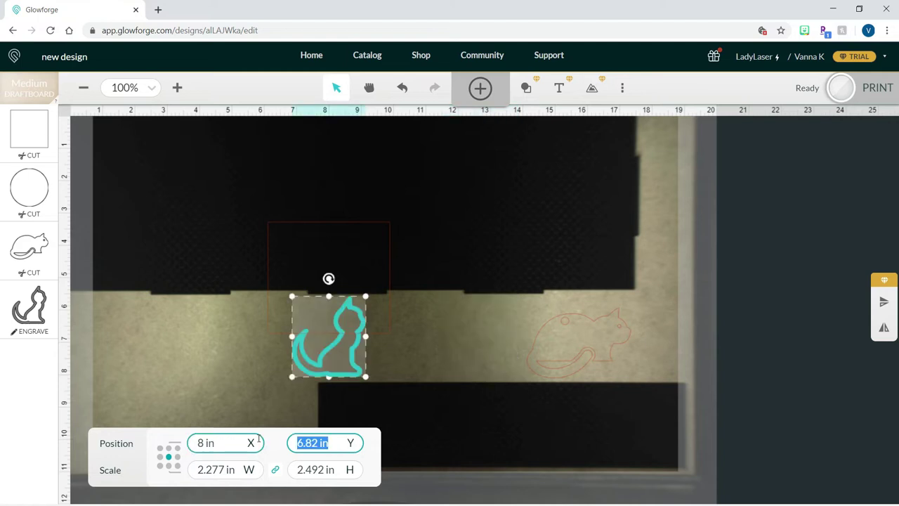
text(5)
key(Return)
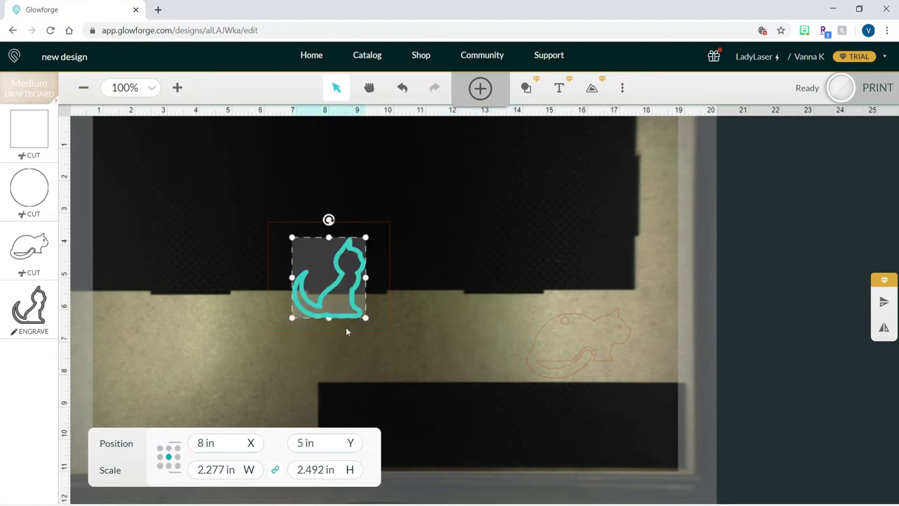
Switch the position reference point to the centre for the cat outline and rectangle
click(455, 283)
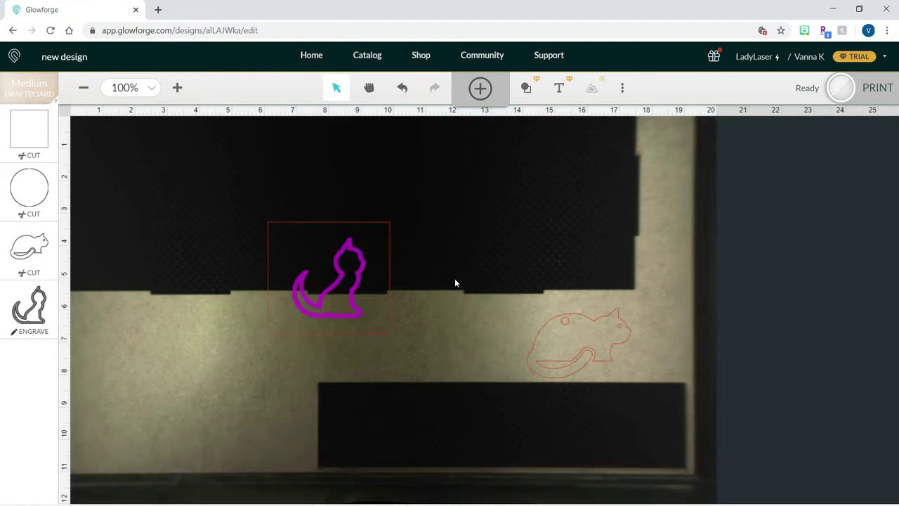
click(330, 284)
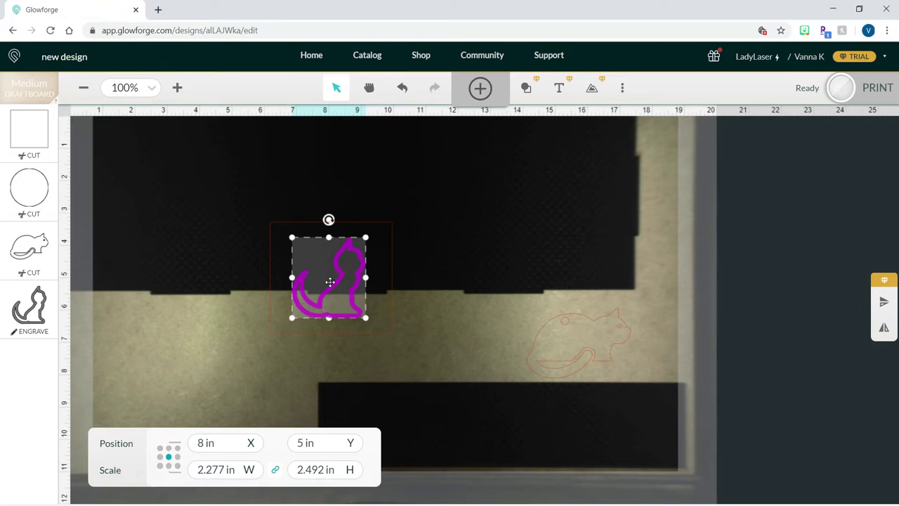
click(160, 447)
click(285, 225)
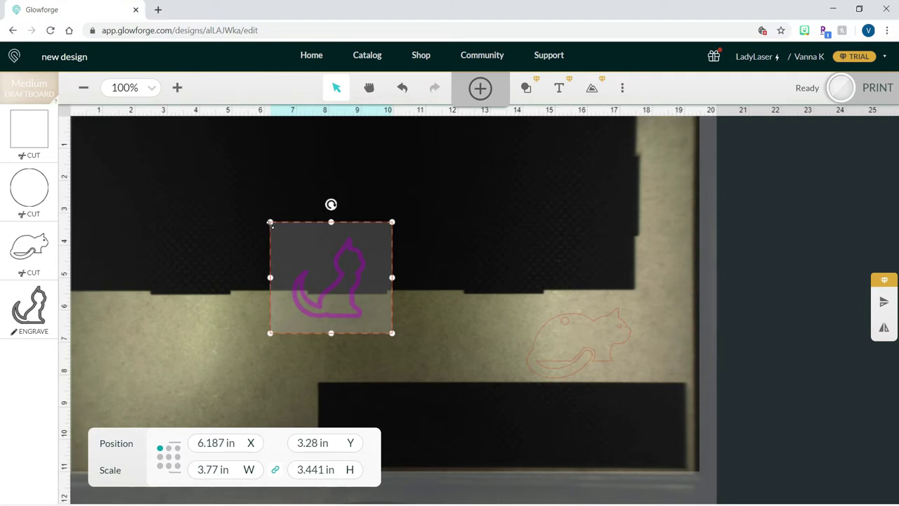
click(168, 448)
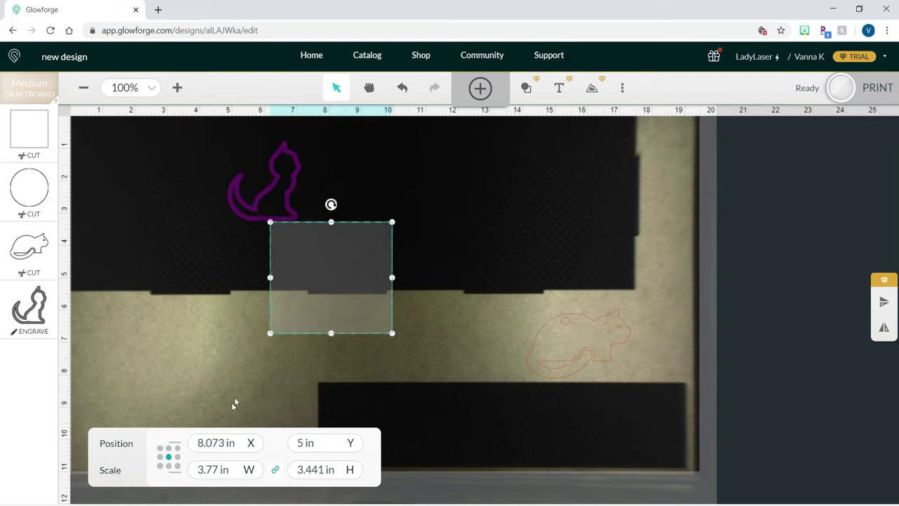
click(168, 458)
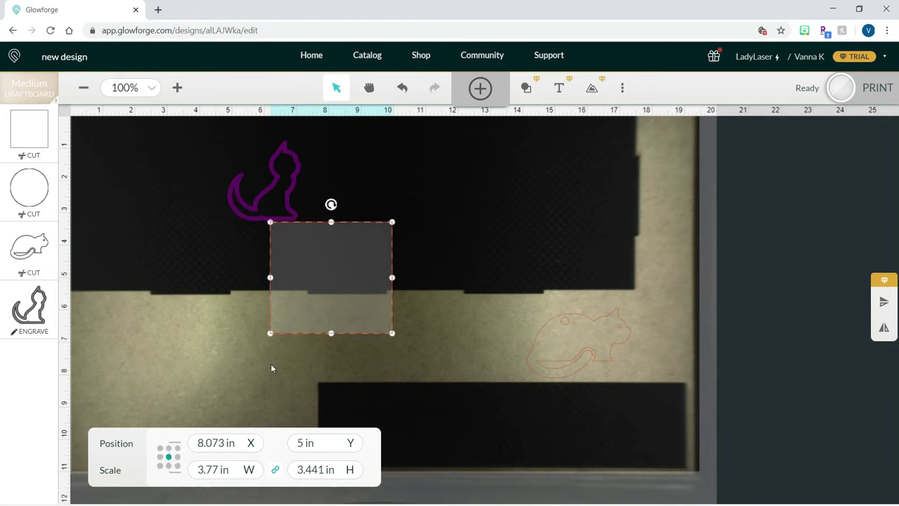
click(256, 214)
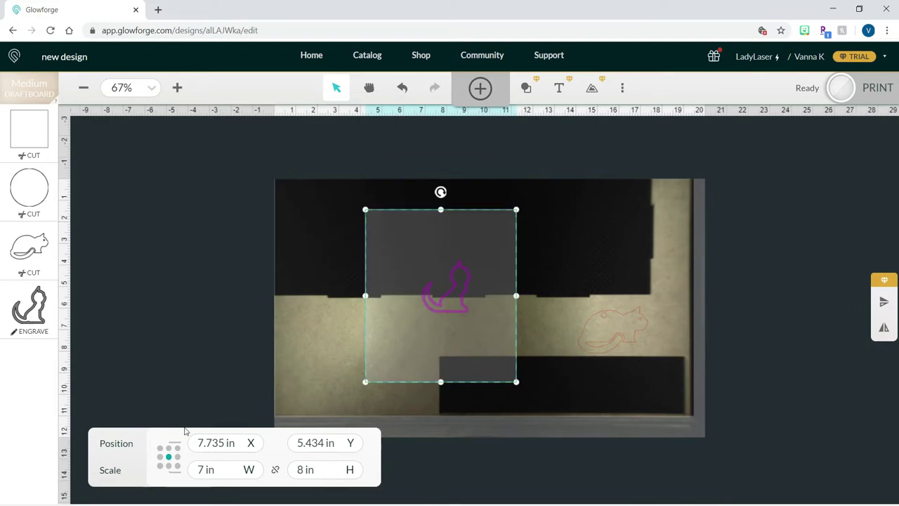
Move the rectangle off the bed to the left and back onto it
click(218, 443)
click(234, 474)
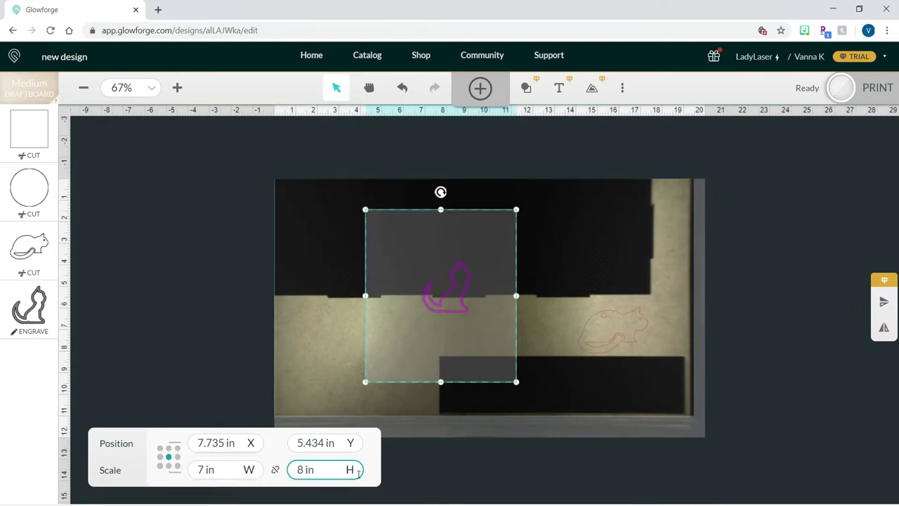
drag(471, 383, 178, 349)
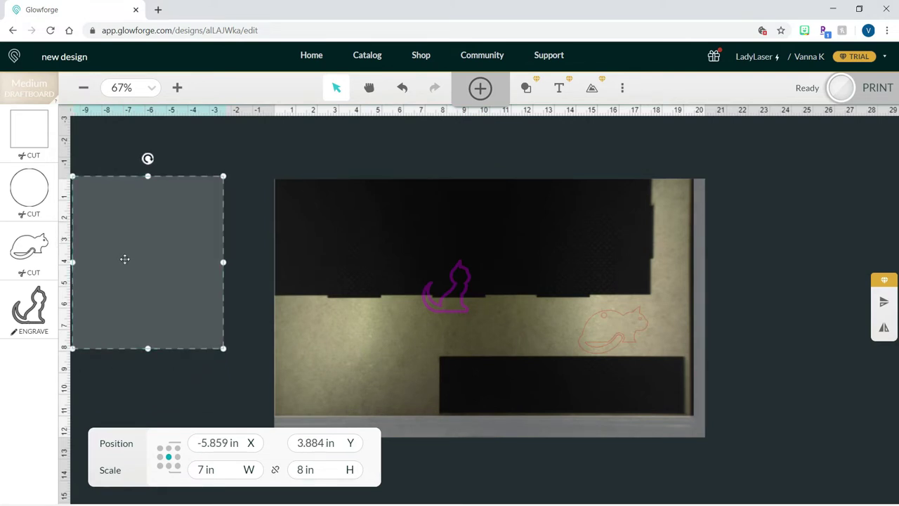
drag(163, 348, 415, 375)
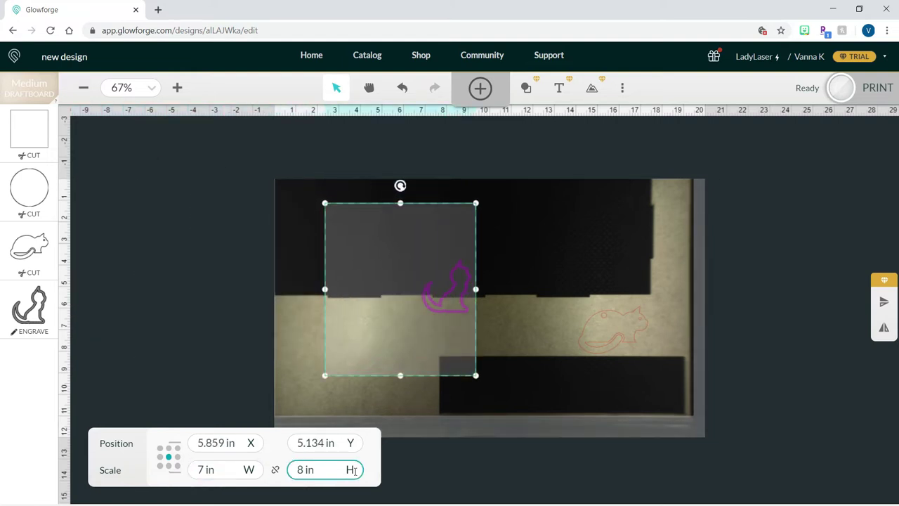
Try rectangle widths of 10 in and then 2mm
click(223, 470)
text(1)
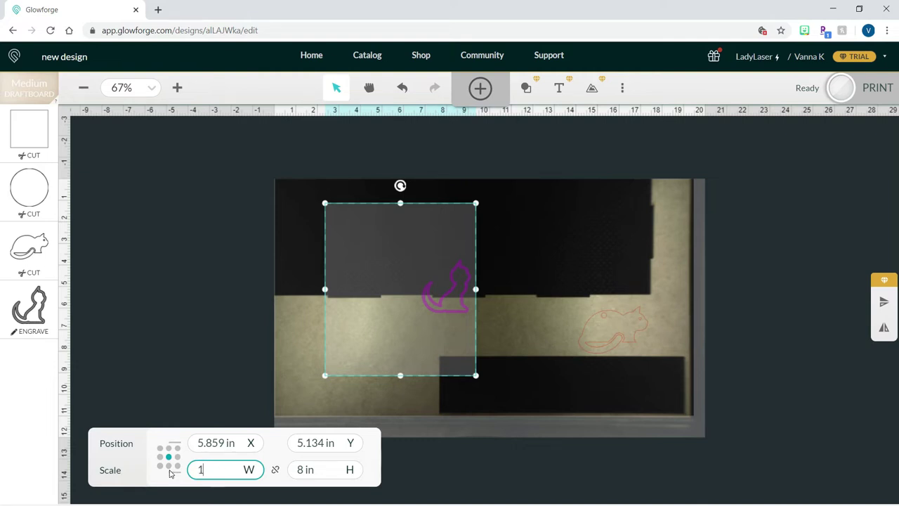
text(2)
key(BackSpace)
key(BackSpace)
text(10)
key(Return)
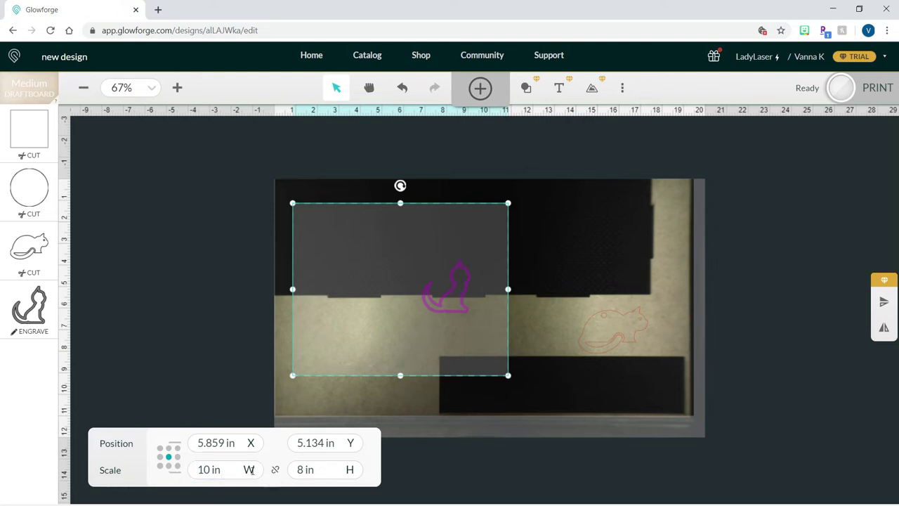
click(225, 469)
key(BackSpace)
key(BackSpace)
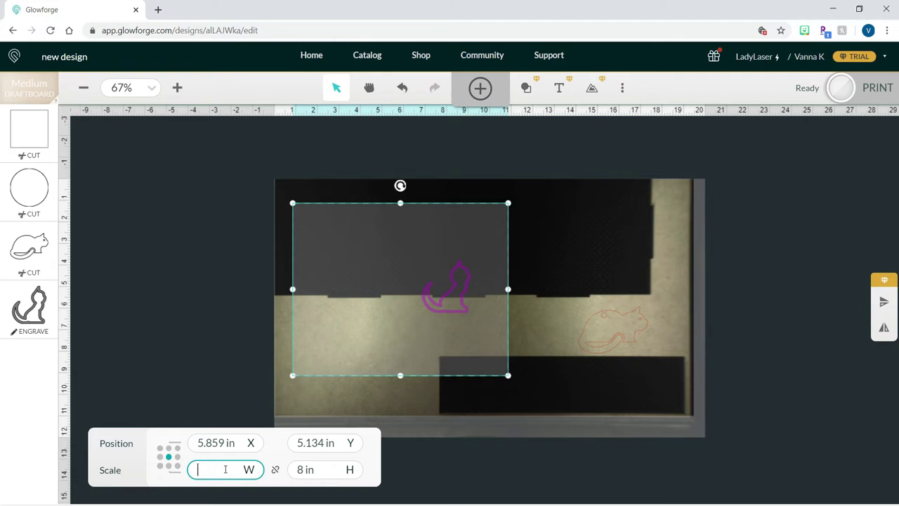
text(2mm)
key(Return)
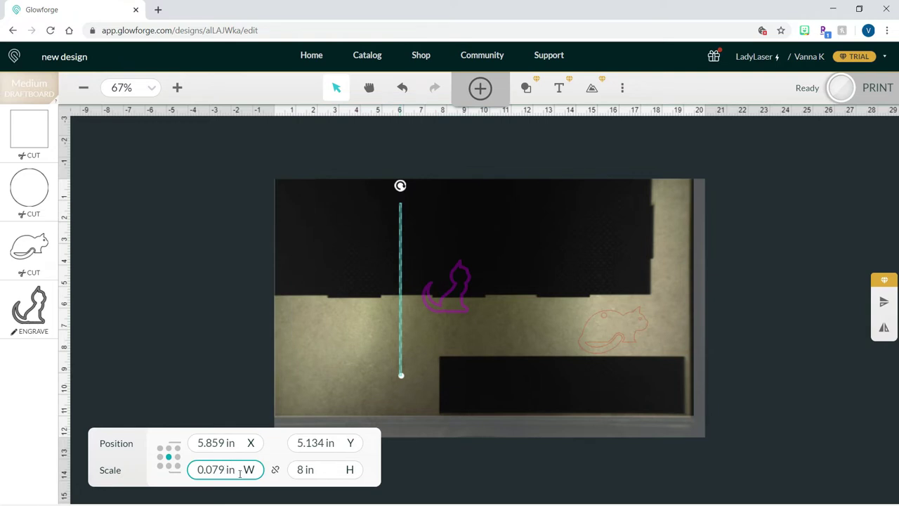
Set the height to 3mm, then make both width and height 5 in
click(306, 470)
drag(315, 470, 296, 470)
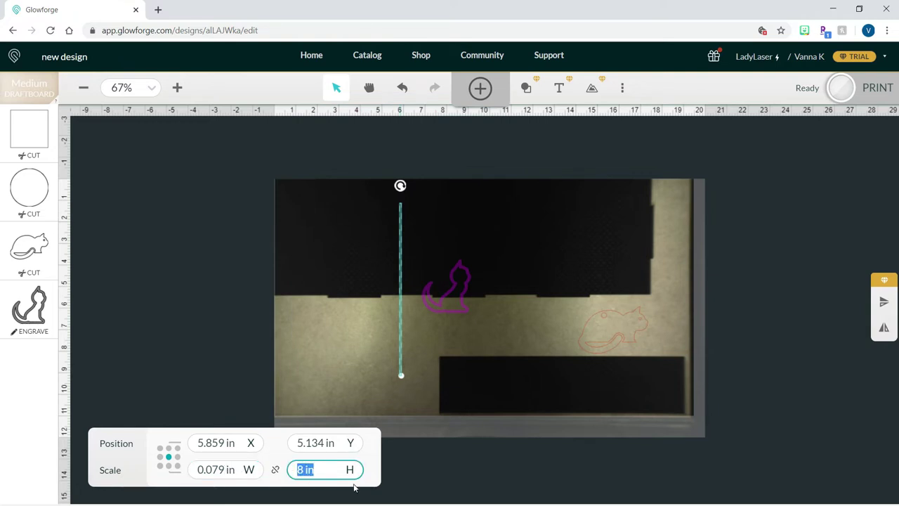
text(3mm)
key(Return)
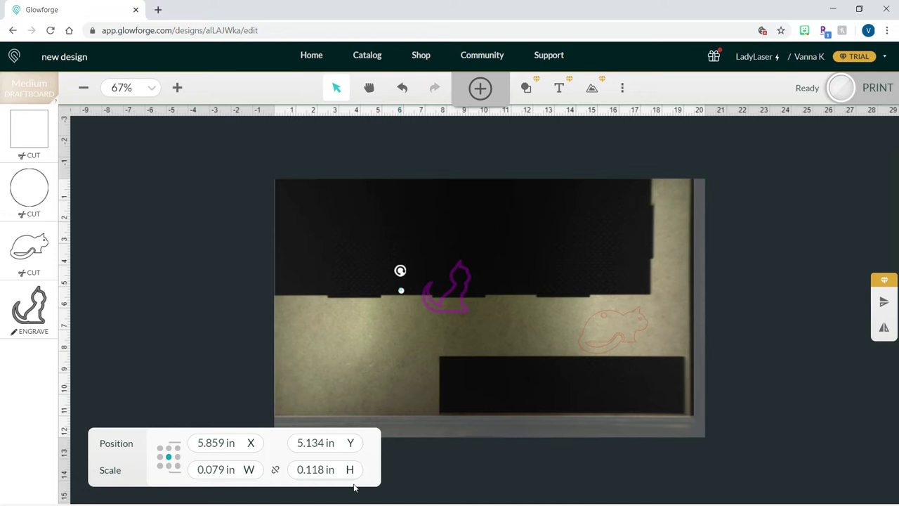
click(345, 473)
drag(335, 470, 298, 471)
text(5)
click(235, 469)
drag(235, 469, 177, 469)
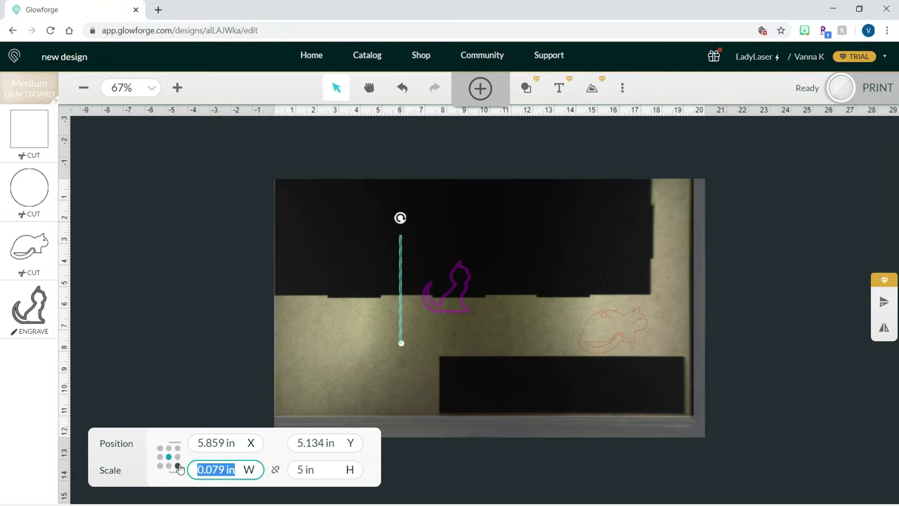
text(5)
key(Return)
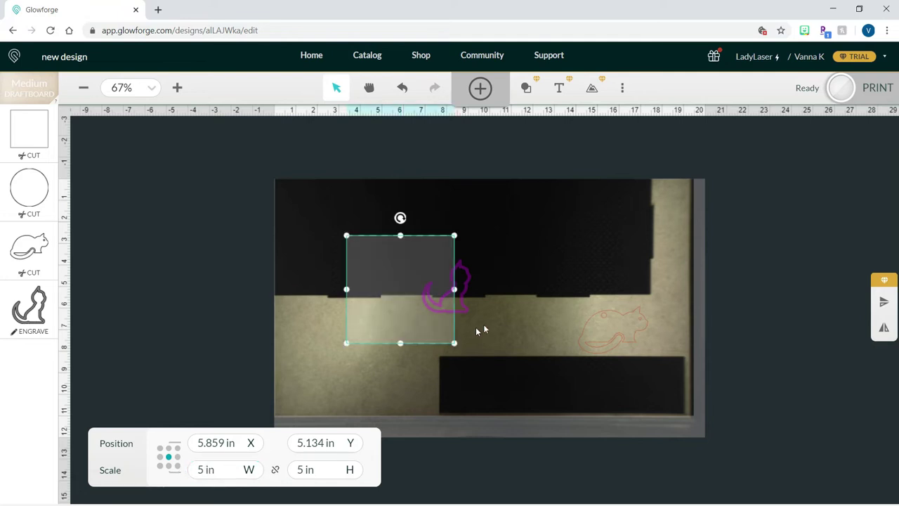
Move the square left, lock its proportions and scale it to 10 in wide
drag(429, 343, 374, 369)
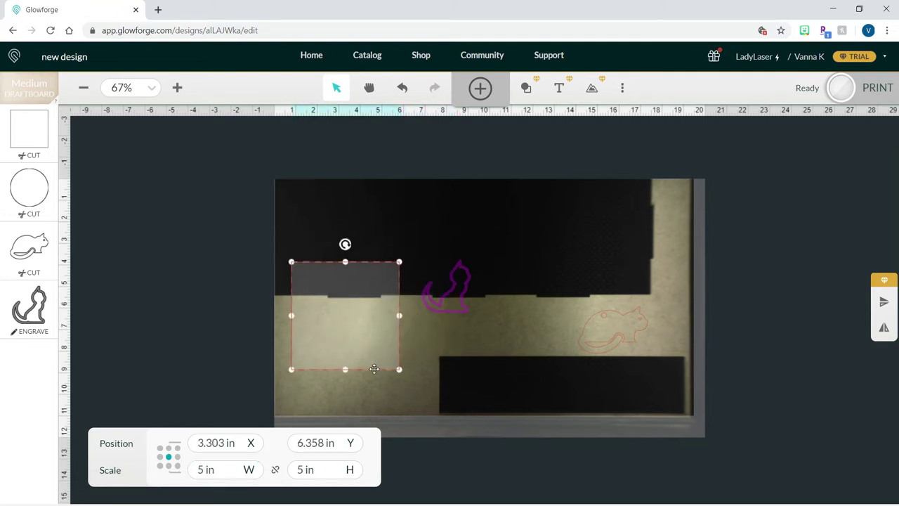
click(275, 470)
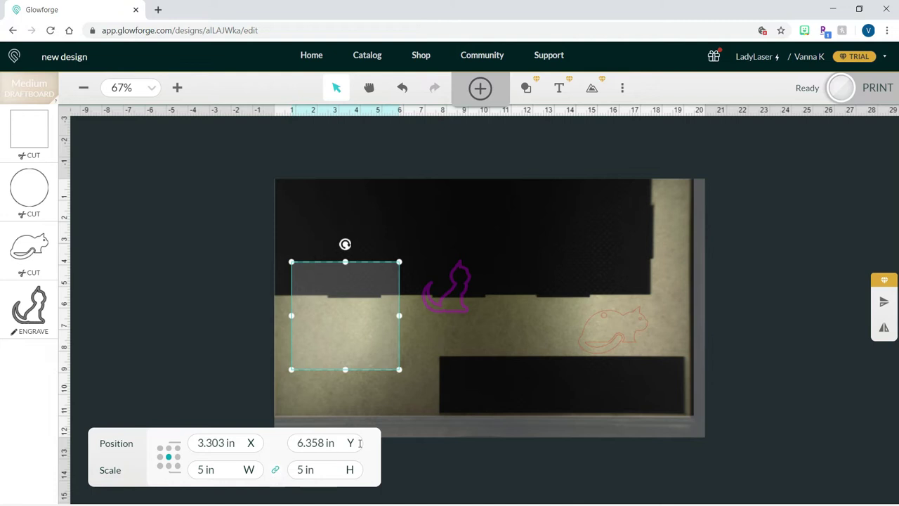
click(224, 469)
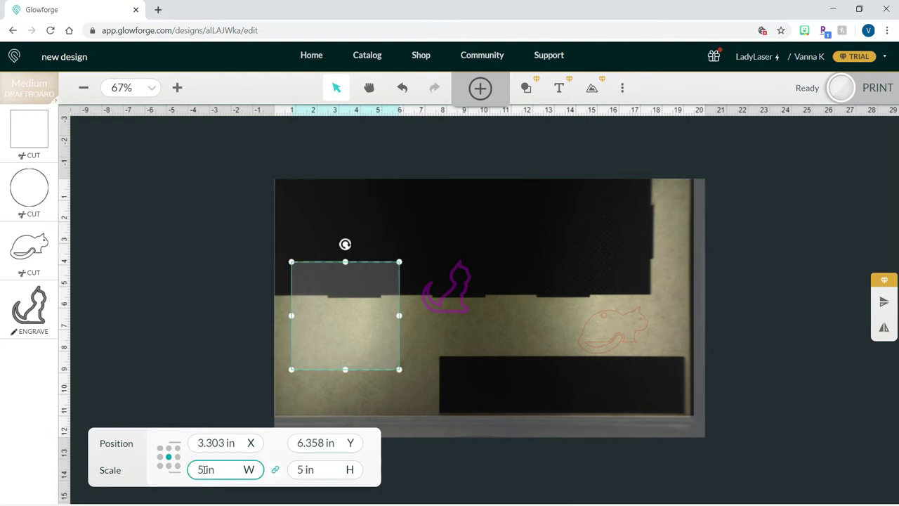
drag(197, 469, 206, 469)
text(10)
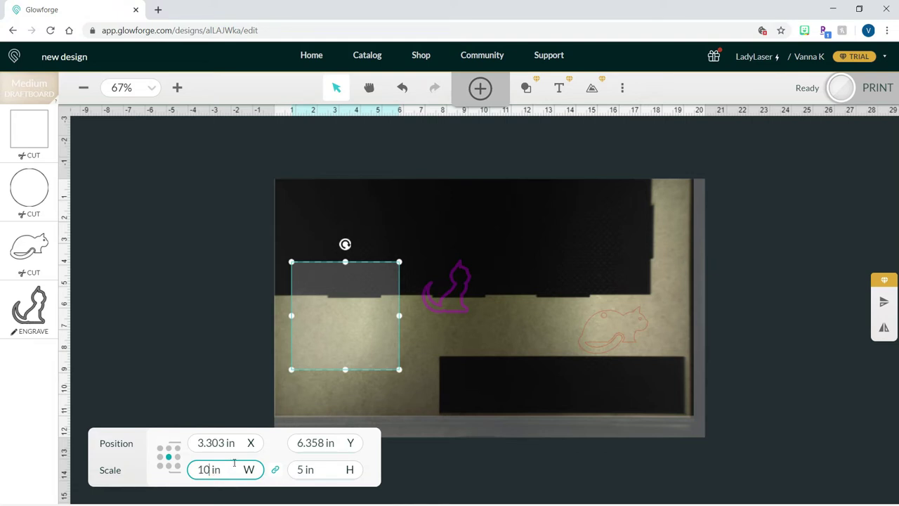
click(327, 470)
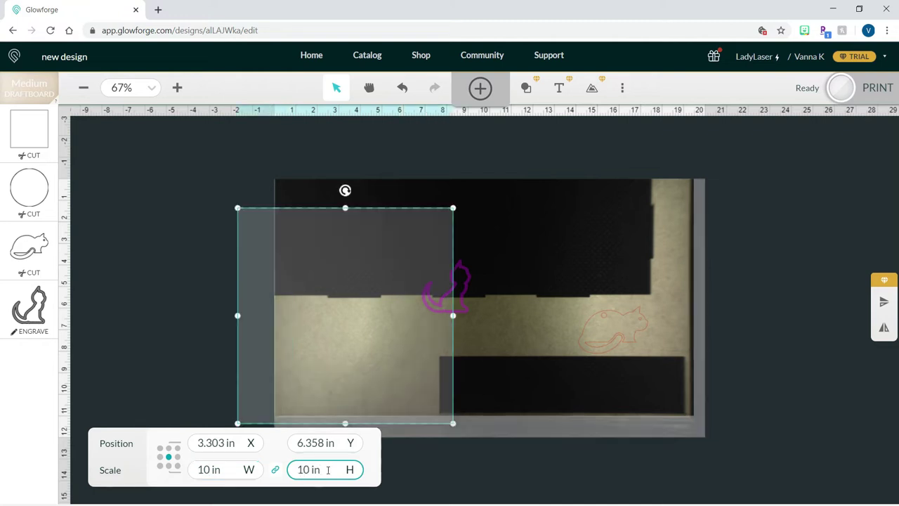
Unlock the proportions and set the width to 7 in
click(275, 469)
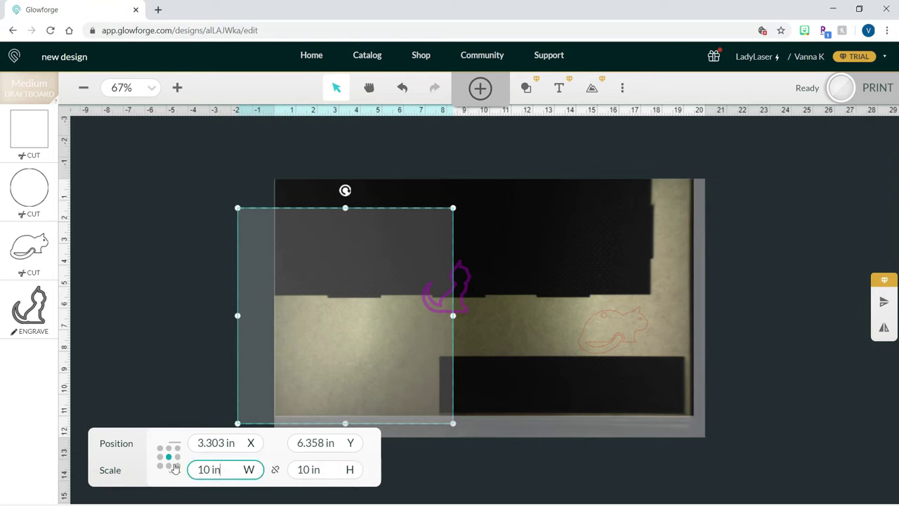
click(236, 470)
text(7)
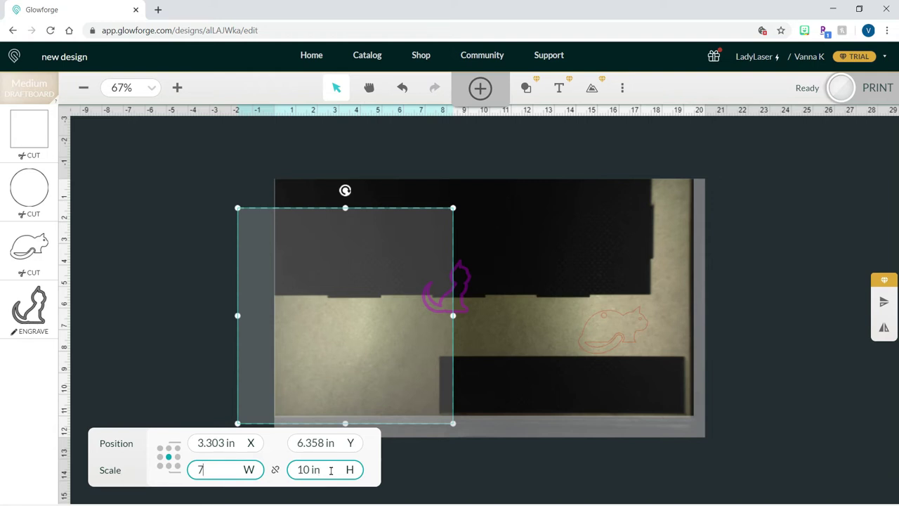
key(Return)
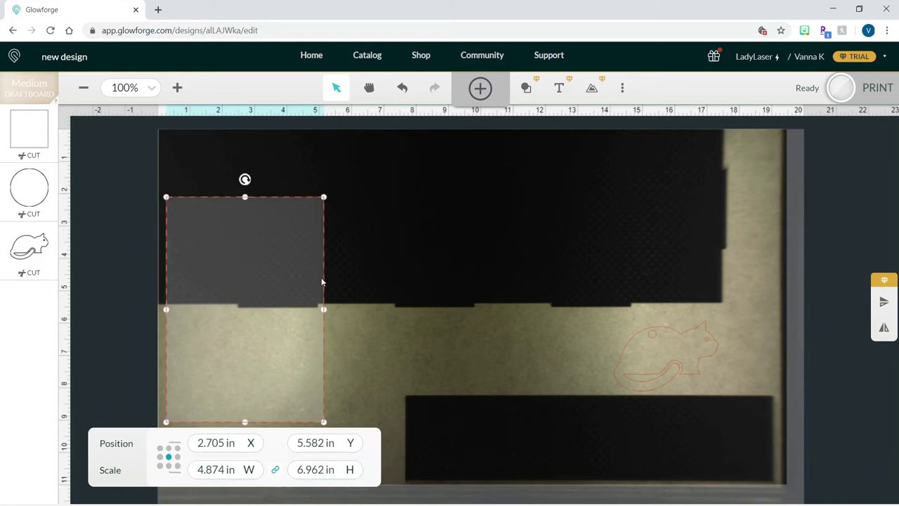
Nudge the rectangle left and down to X 2.56 in, Y 7.322 in
drag(289, 243, 291, 291)
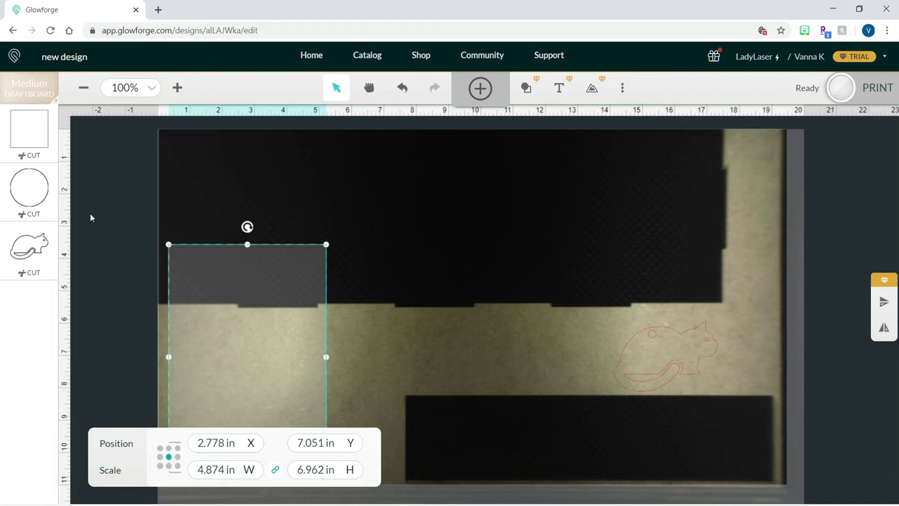
click(82, 87)
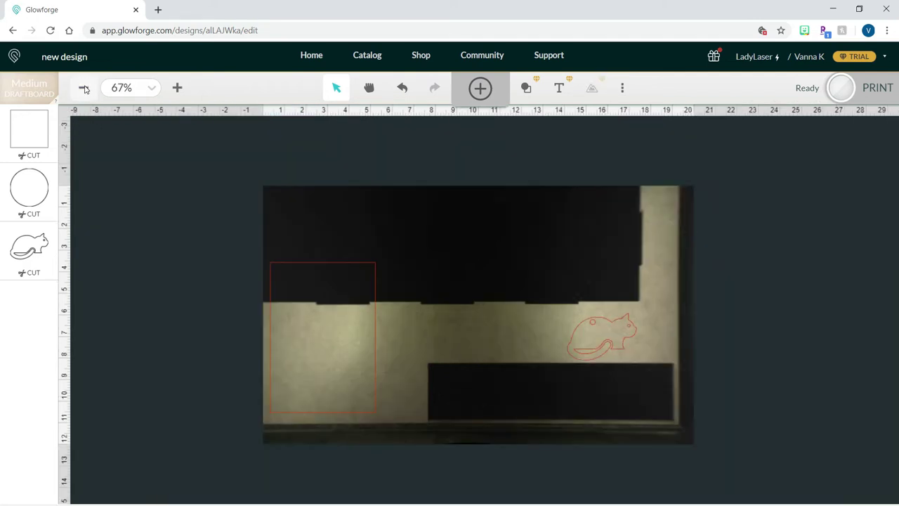
click(361, 267)
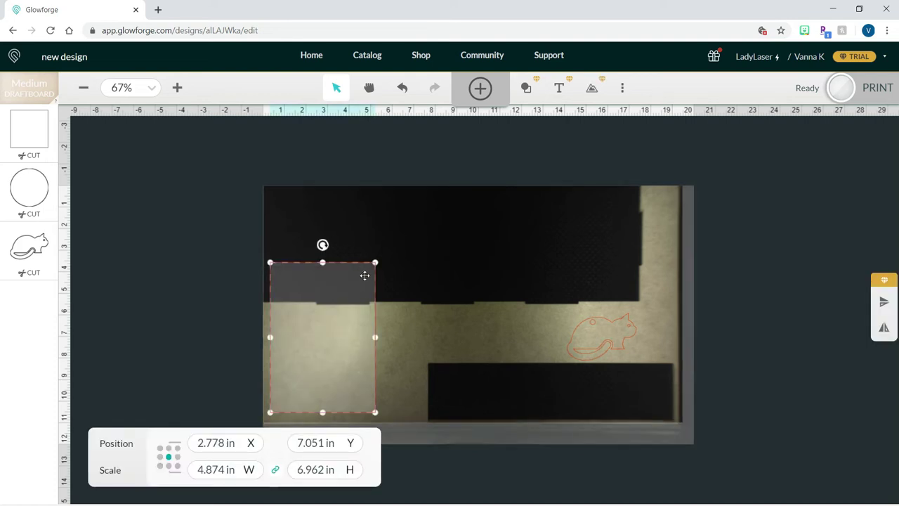
drag(359, 271, 354, 278)
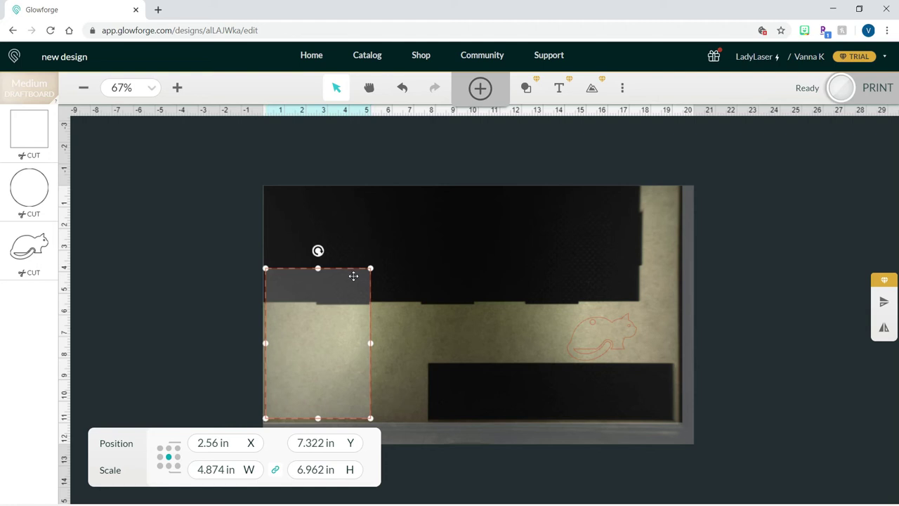
Zoom back to 100% and pan the view right to the rectangle
click(176, 89)
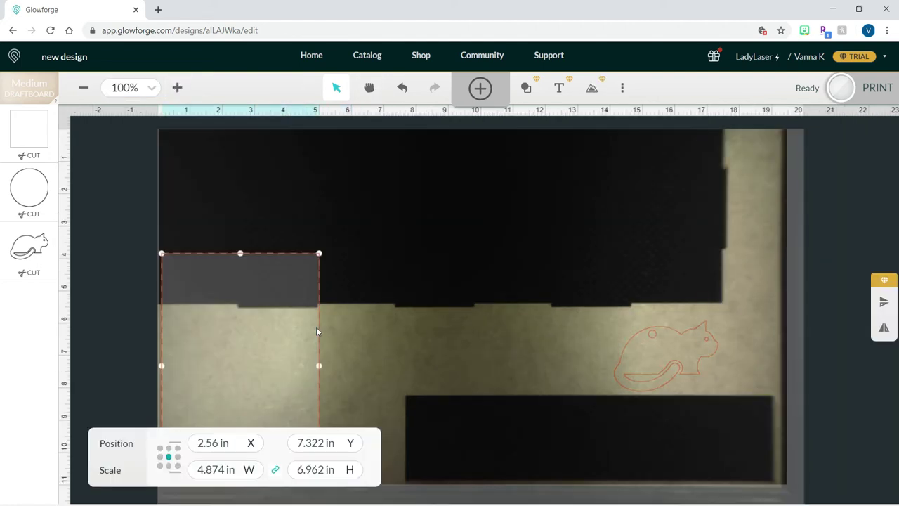
click(370, 89)
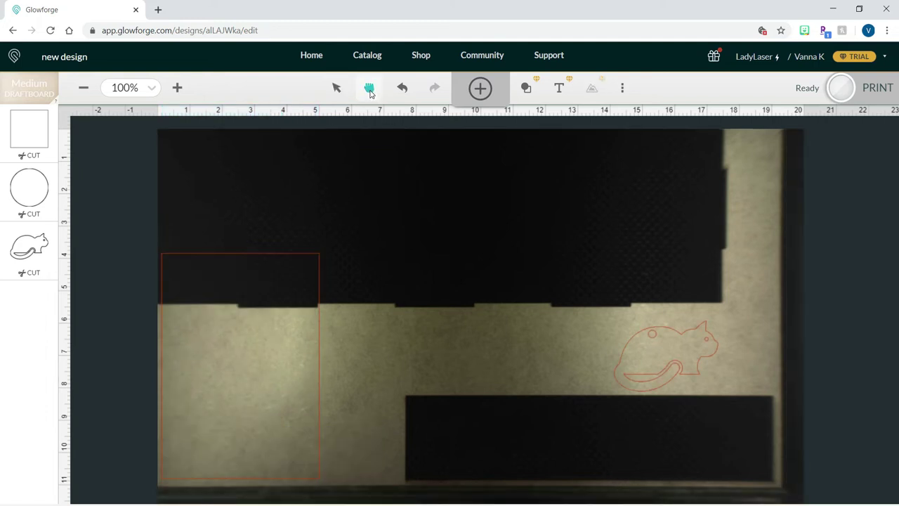
drag(335, 203, 526, 209)
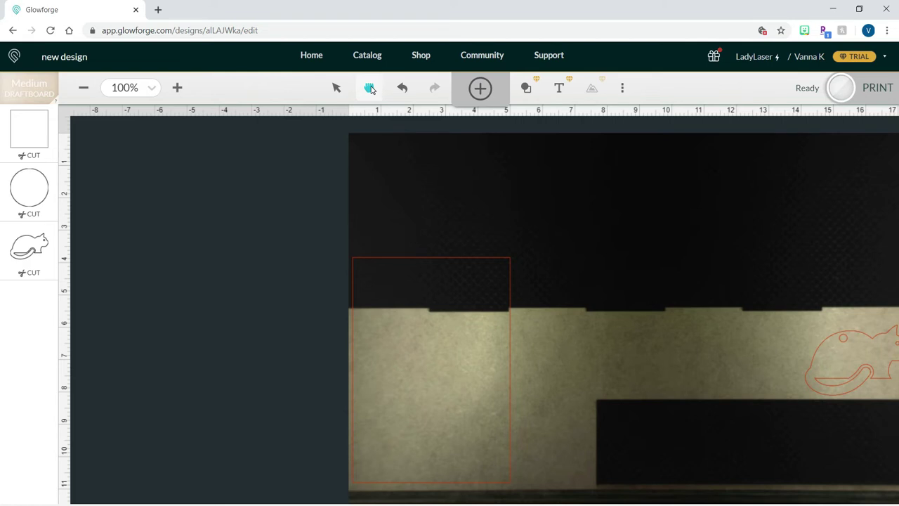
click(336, 87)
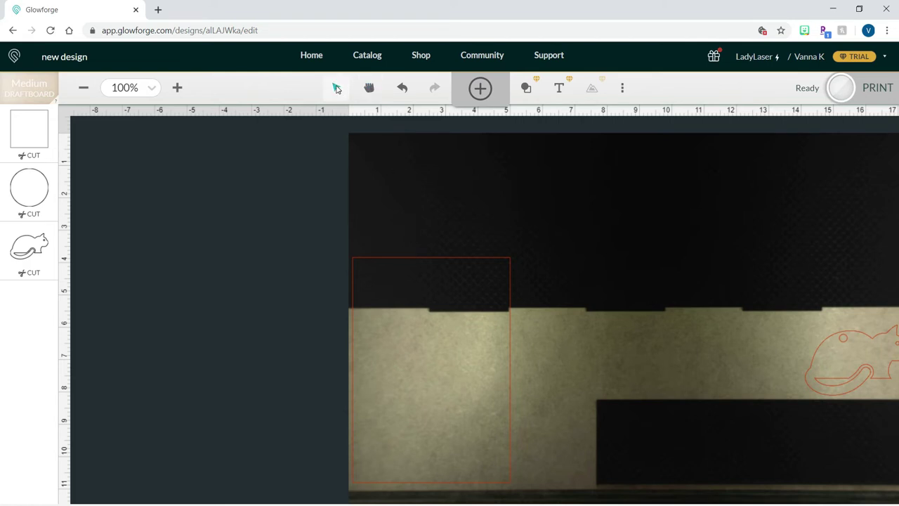
click(410, 260)
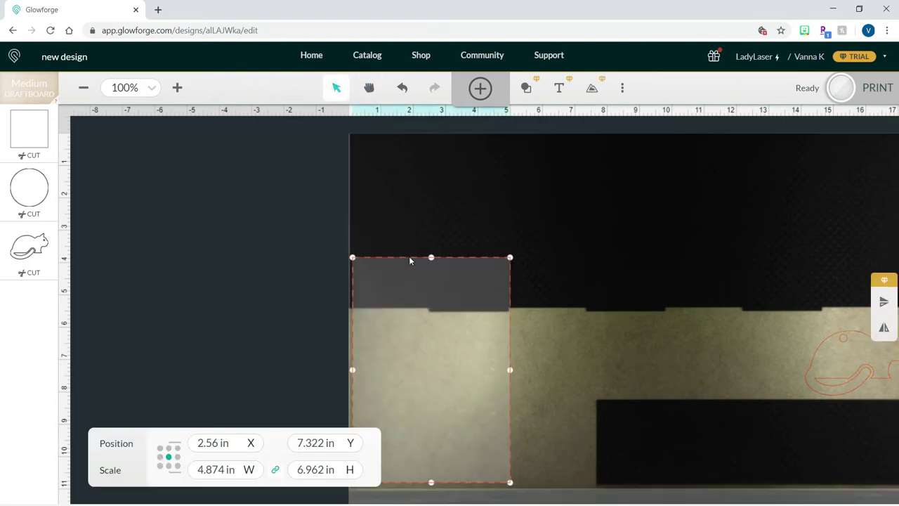
key(space)
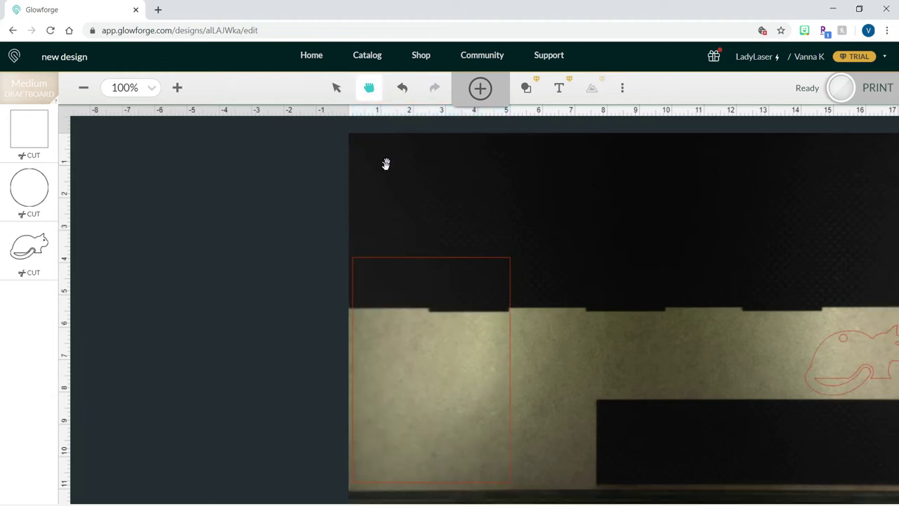
drag(385, 163, 476, 169)
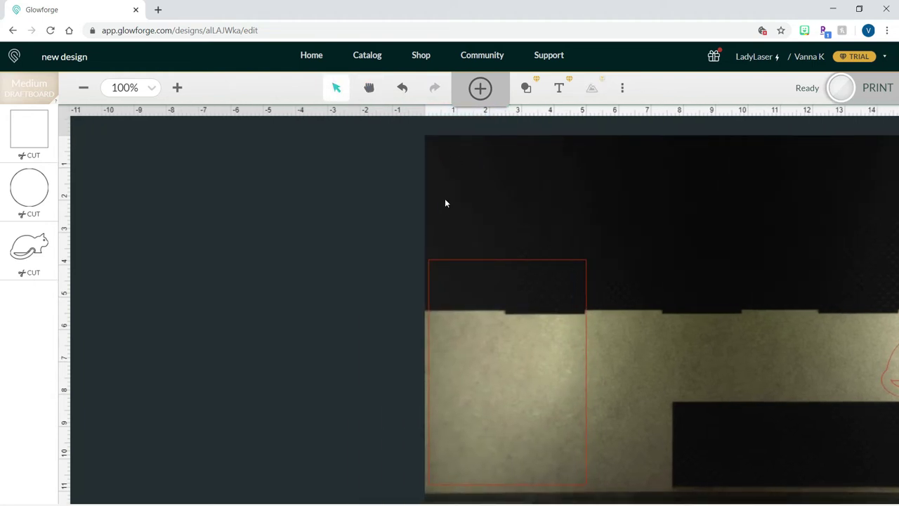
click(466, 259)
Check the rectangle's vertical position, then pan back to show the whole board
click(294, 449)
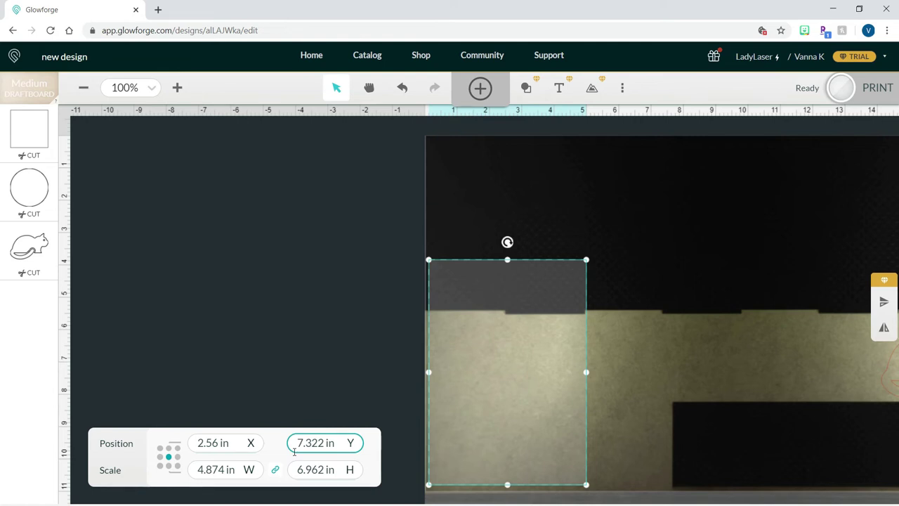
click(274, 390)
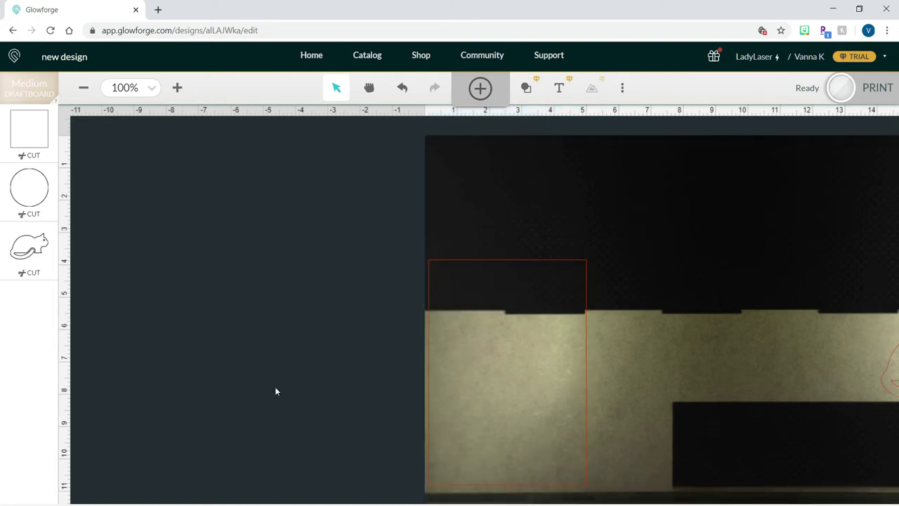
key(space)
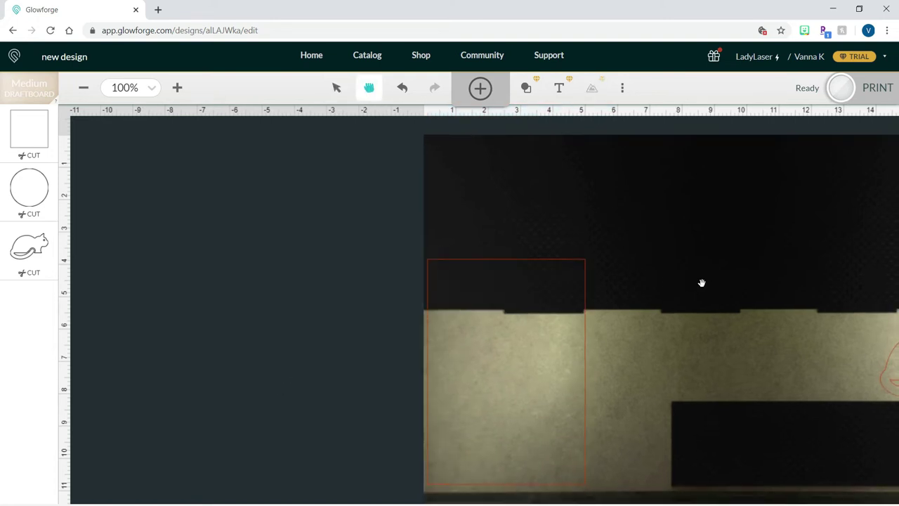
drag(700, 281, 463, 275)
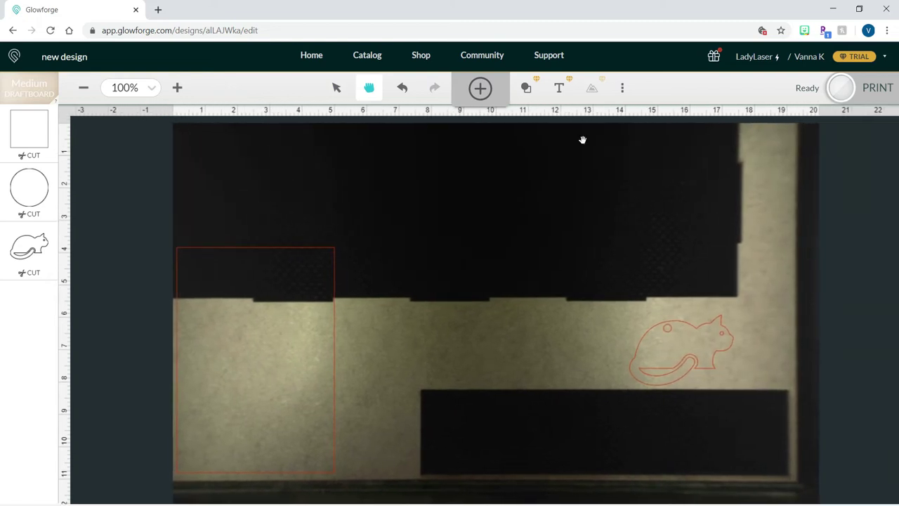
Add a thank-you text naming the recipient and set its font to Luckiest Guy
click(560, 88)
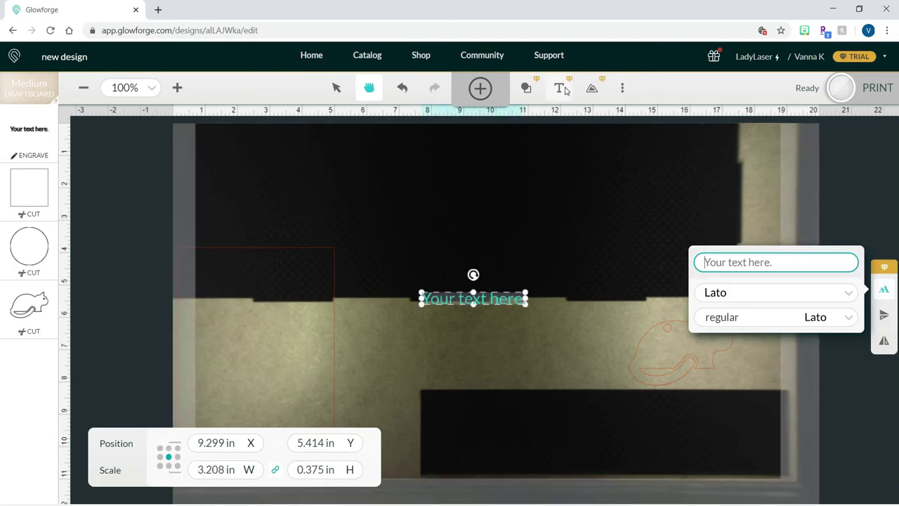
text(Thank you GAVIN!)
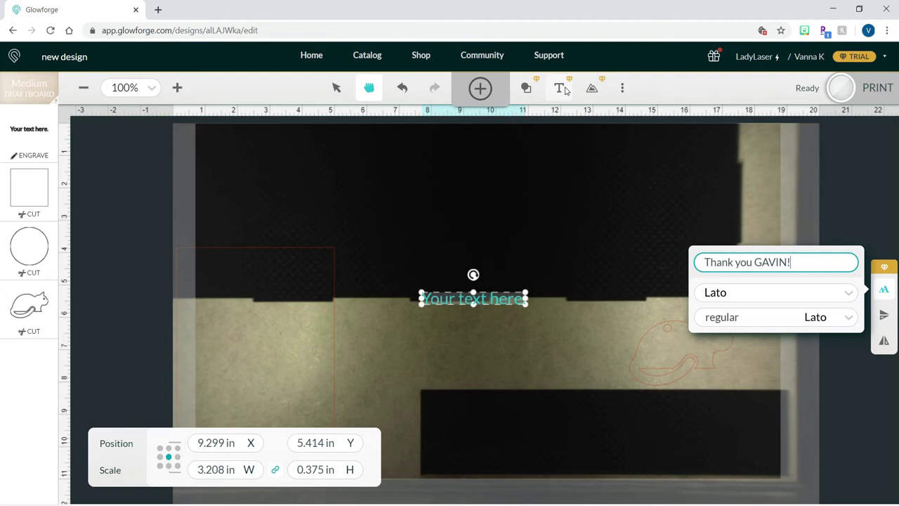
click(848, 317)
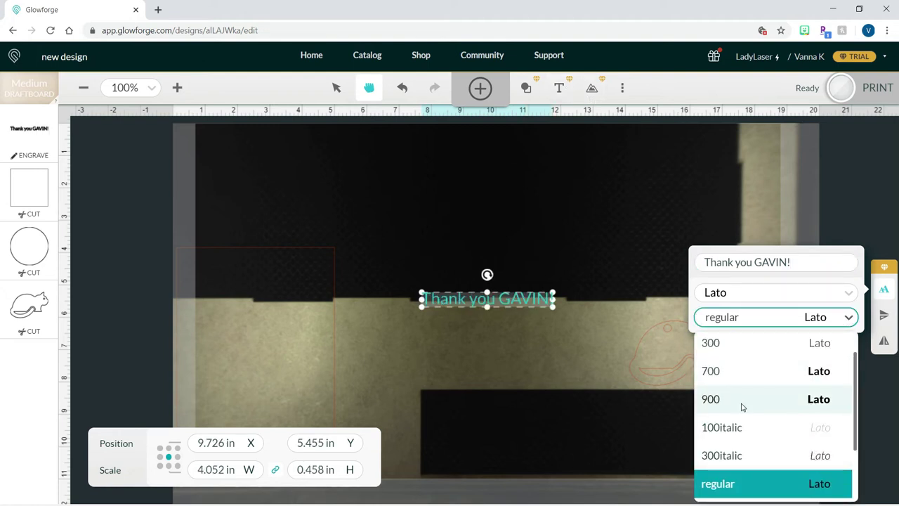
scroll(742, 406, up, 1)
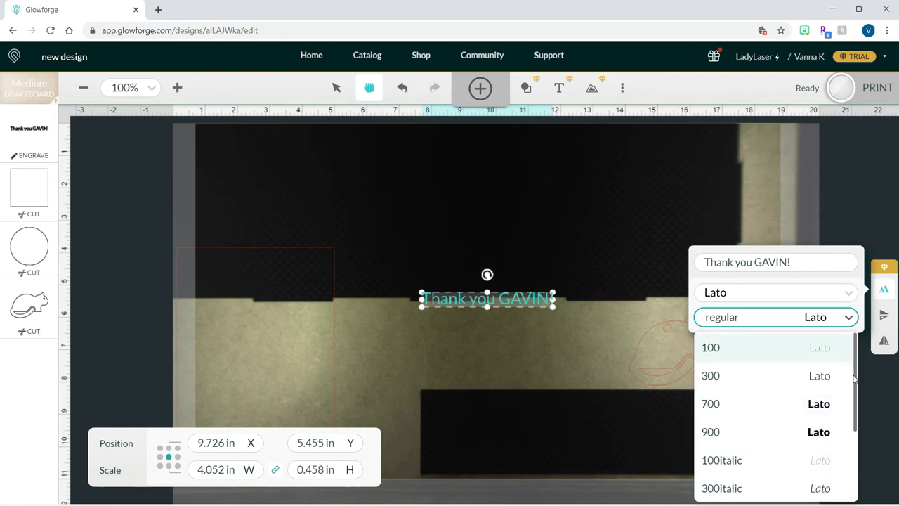
drag(854, 379, 858, 327)
click(849, 317)
click(850, 293)
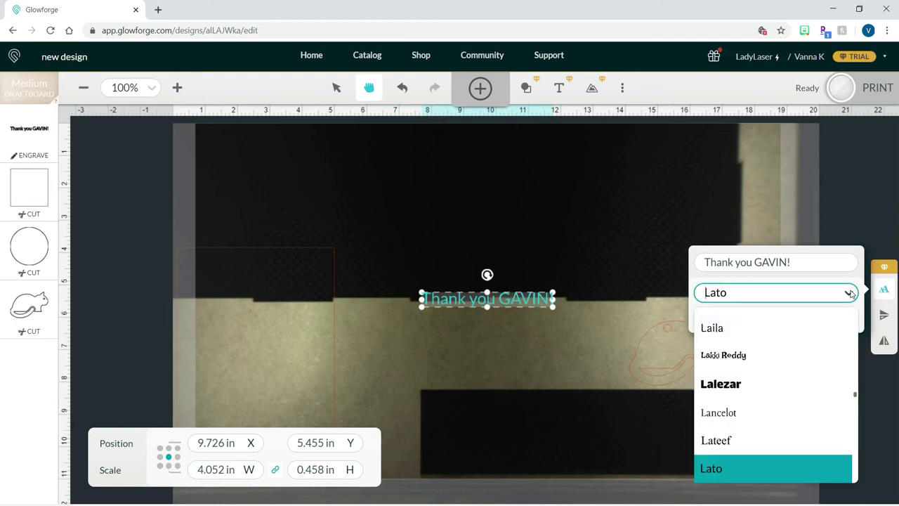
drag(855, 396, 855, 404)
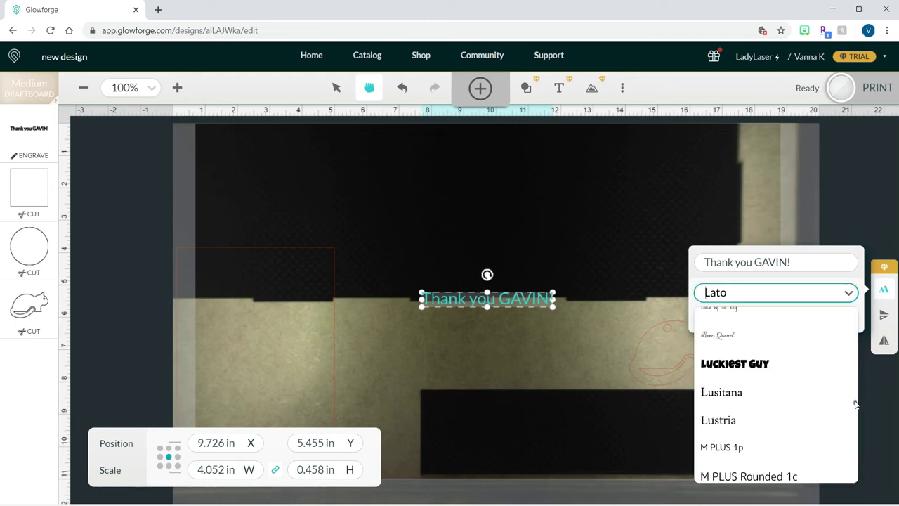
click(763, 364)
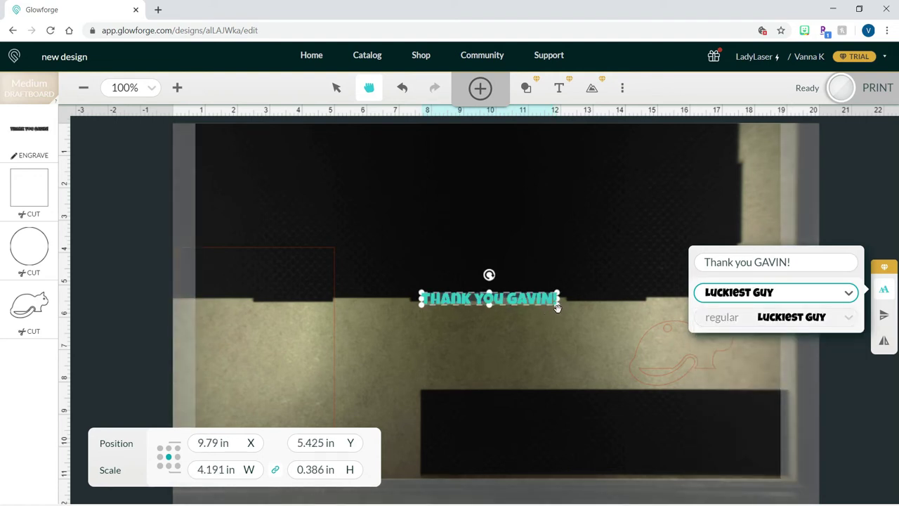
Enlarge the text to about 9.1 in wide across the material, trying and undoing the flips
click(528, 293)
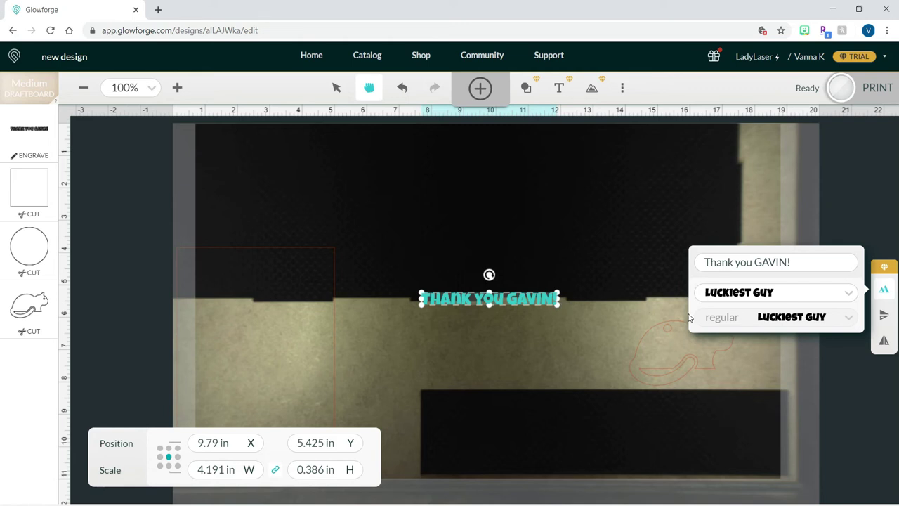
click(335, 89)
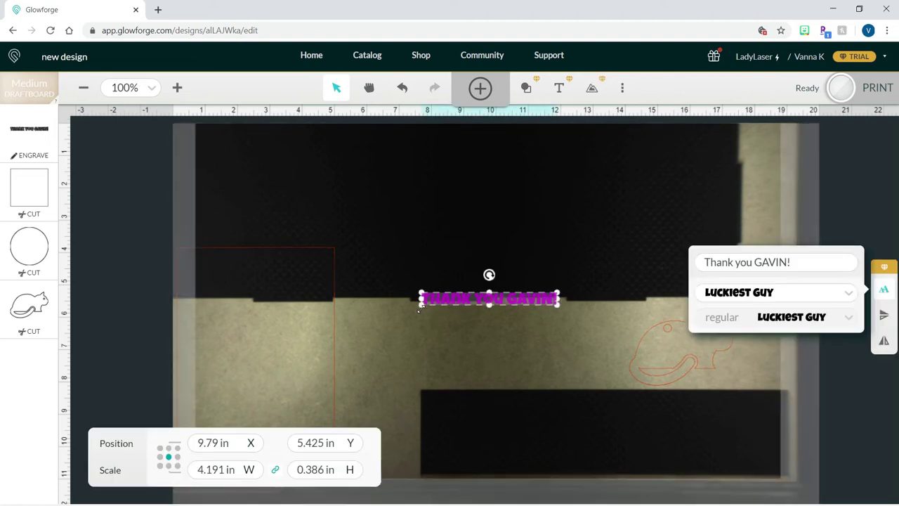
drag(418, 307, 262, 319)
drag(456, 312, 447, 338)
click(884, 341)
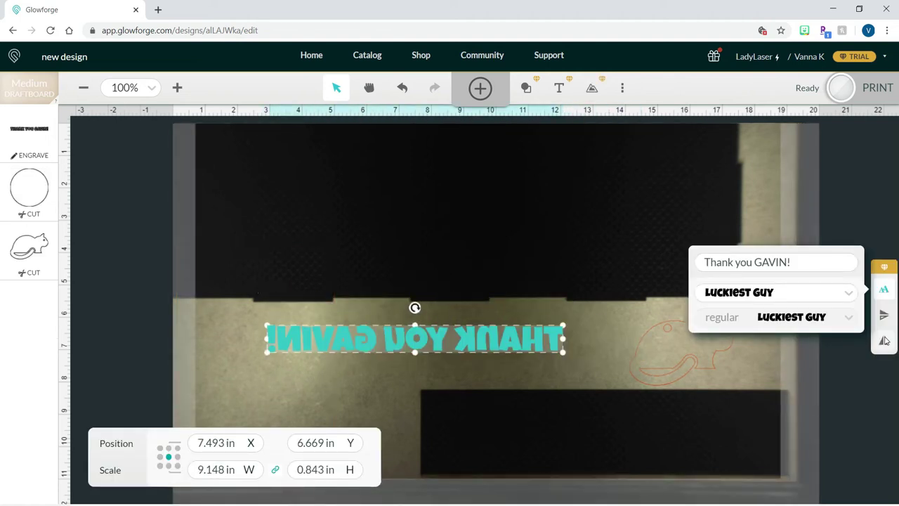
click(884, 341)
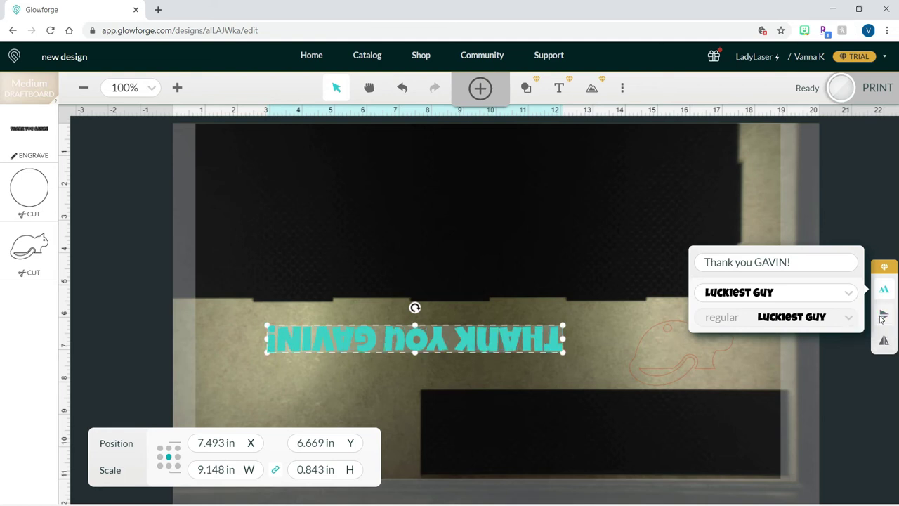
click(884, 341)
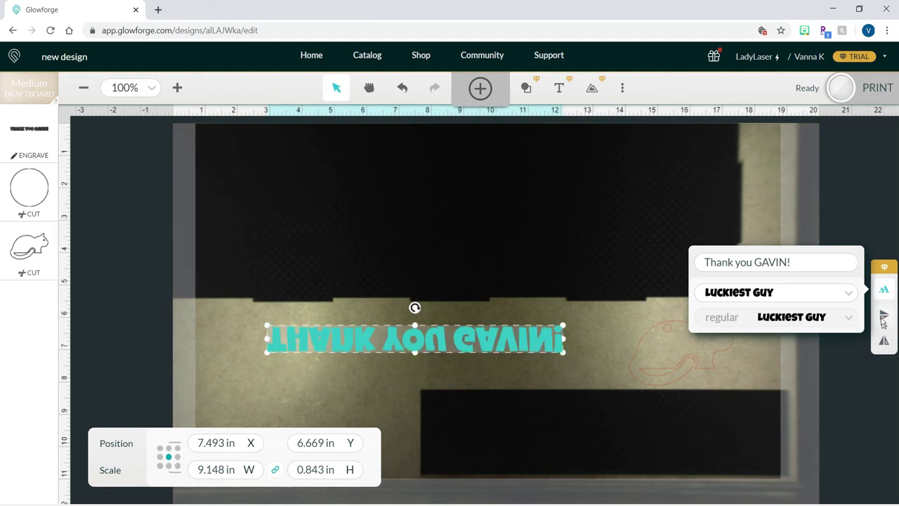
click(884, 316)
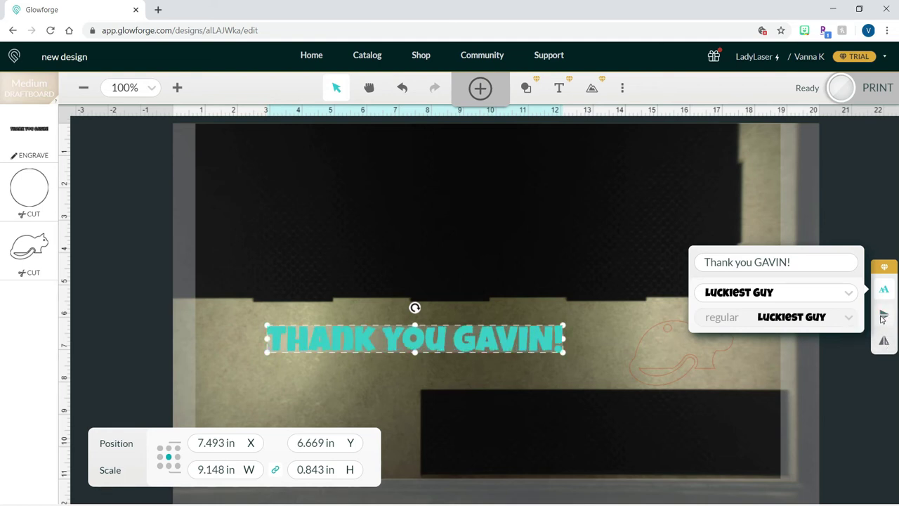
click(848, 293)
drag(854, 396, 860, 483)
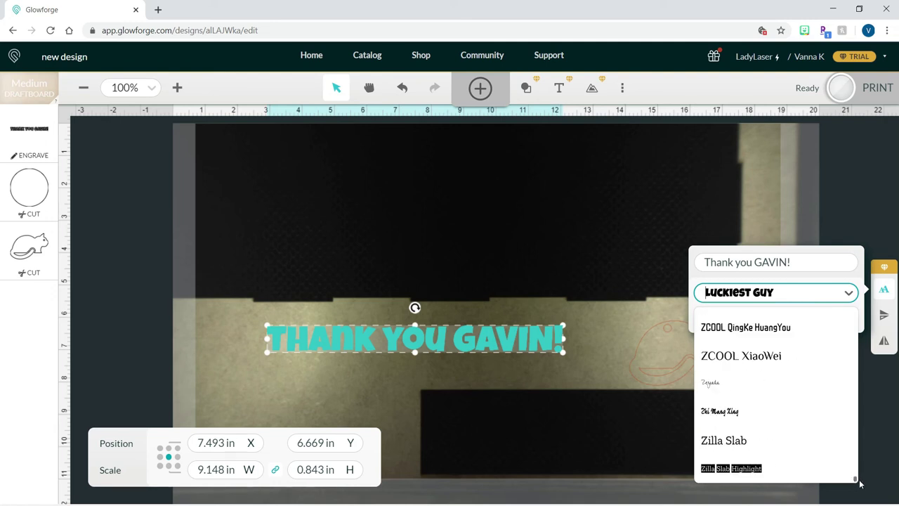
click(864, 490)
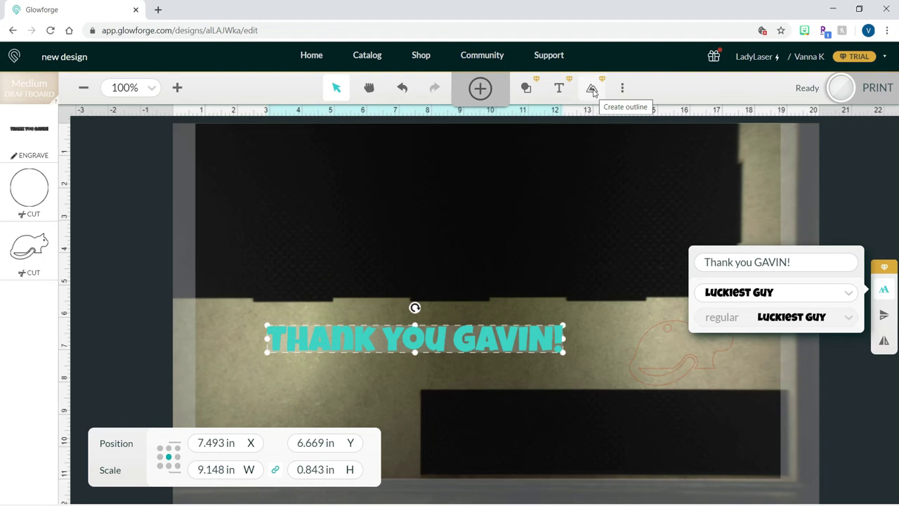
Surround the thank-you text with a snug rounded offset outline, adjusting the offset slider
click(592, 90)
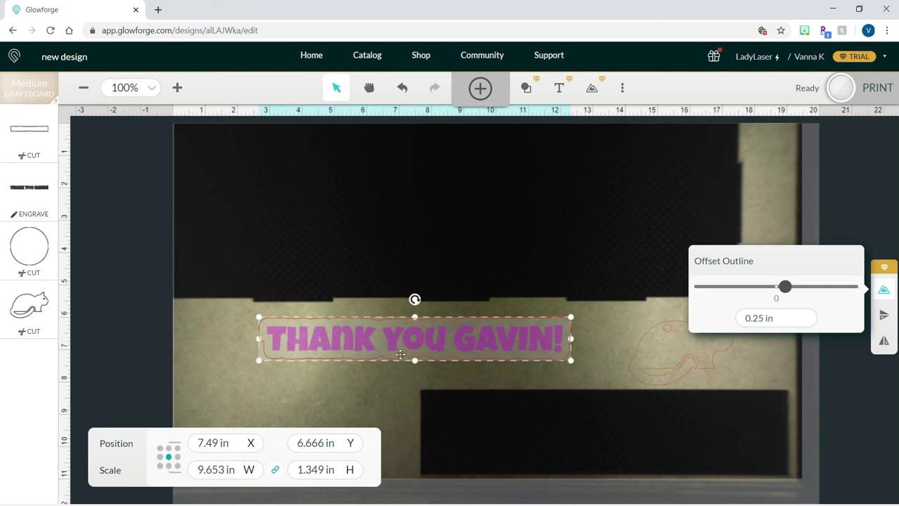
drag(784, 287, 751, 289)
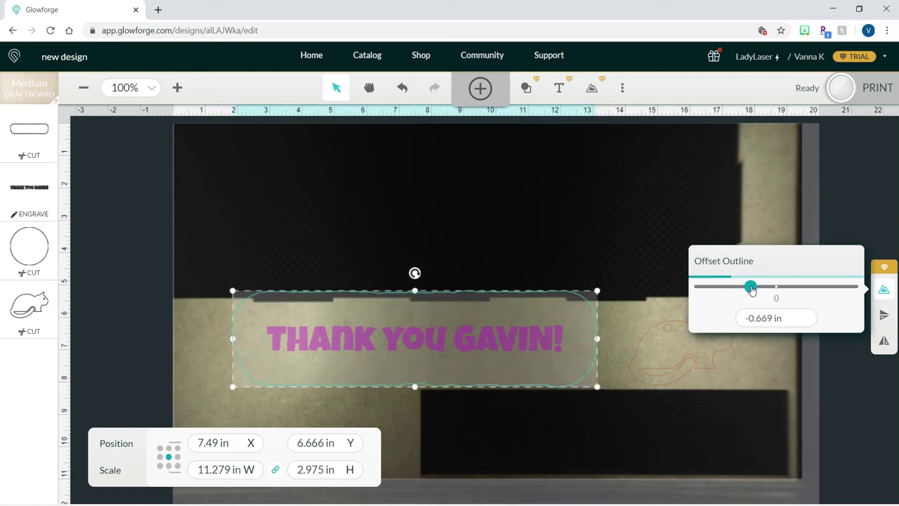
drag(751, 288, 789, 293)
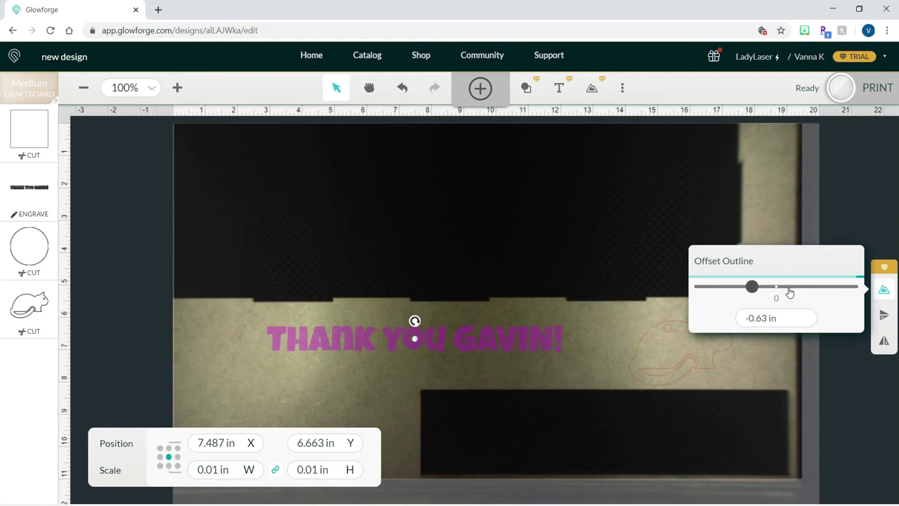
click(706, 368)
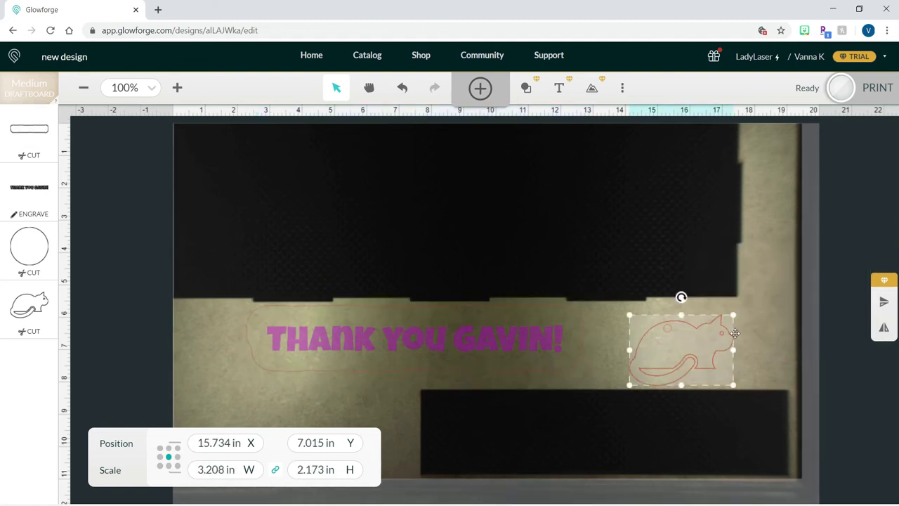
Give the cat shape its own rounded offset outline set to 0.472 in
click(592, 89)
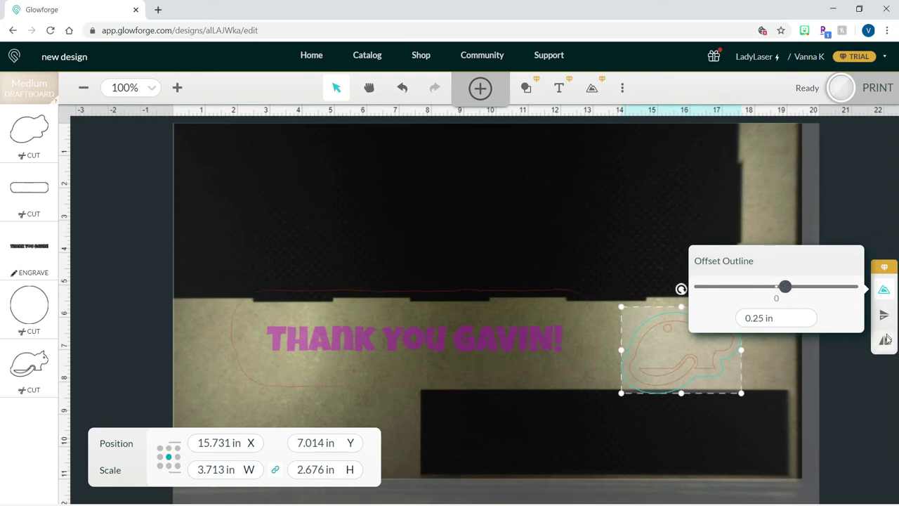
click(369, 87)
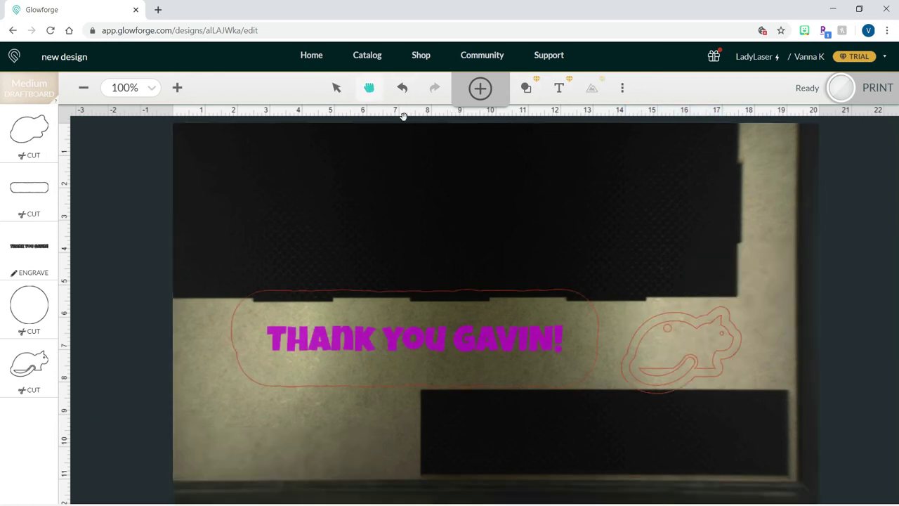
drag(637, 231, 417, 232)
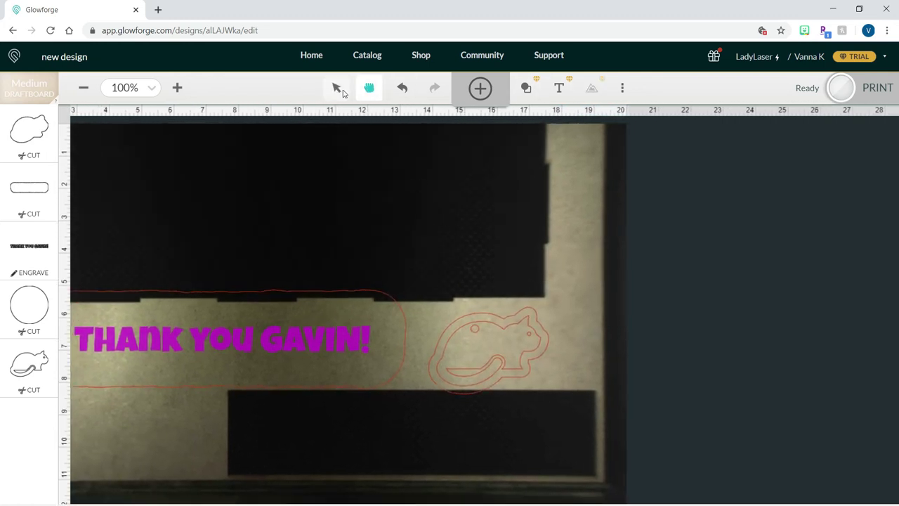
click(337, 89)
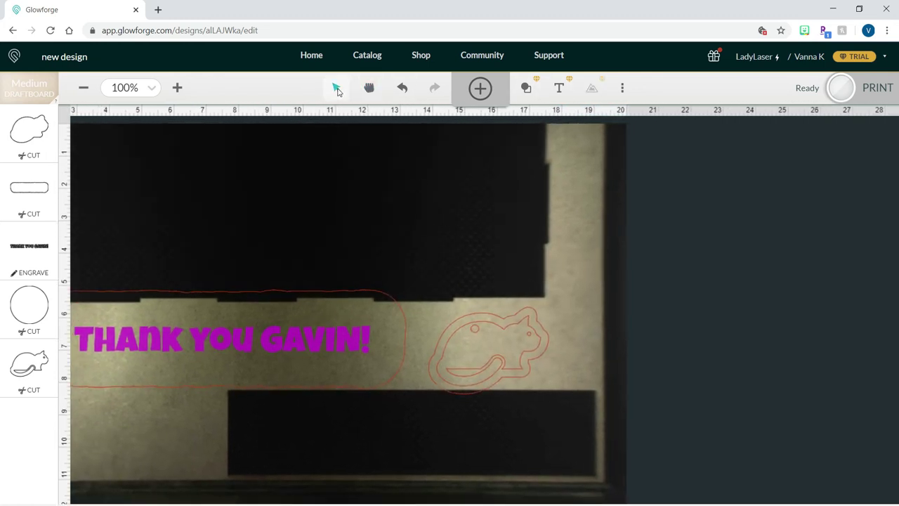
click(539, 332)
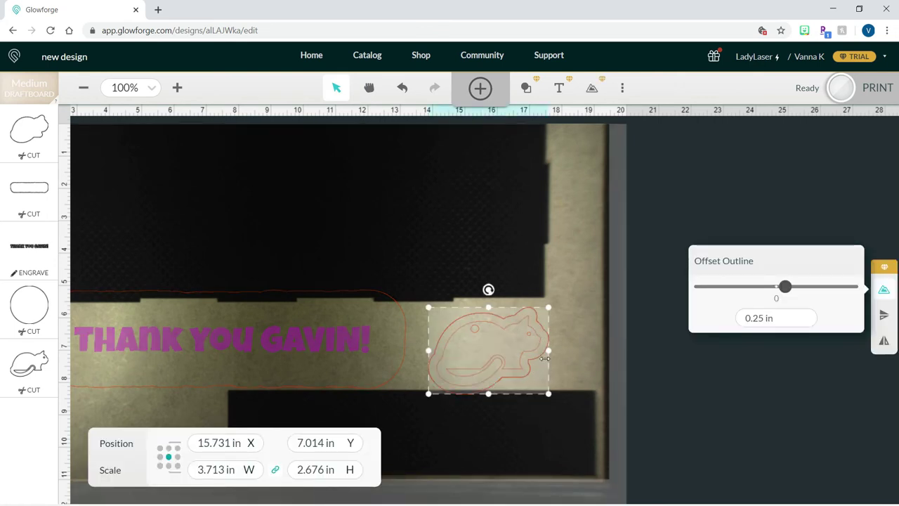
mouse_move(784, 288)
mouse_down()
mouse_move(801, 293)
mouse_move(766, 294)
mouse_move(773, 296)
mouse_up()
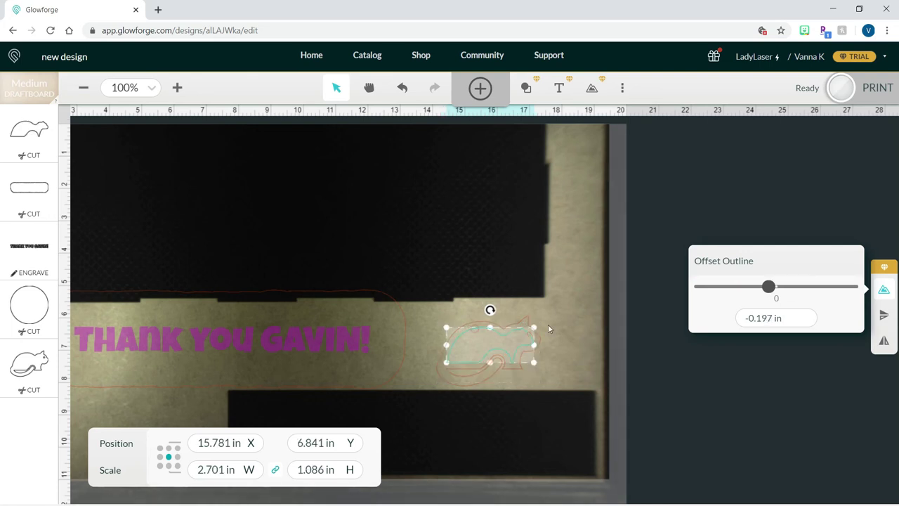
drag(769, 288, 790, 288)
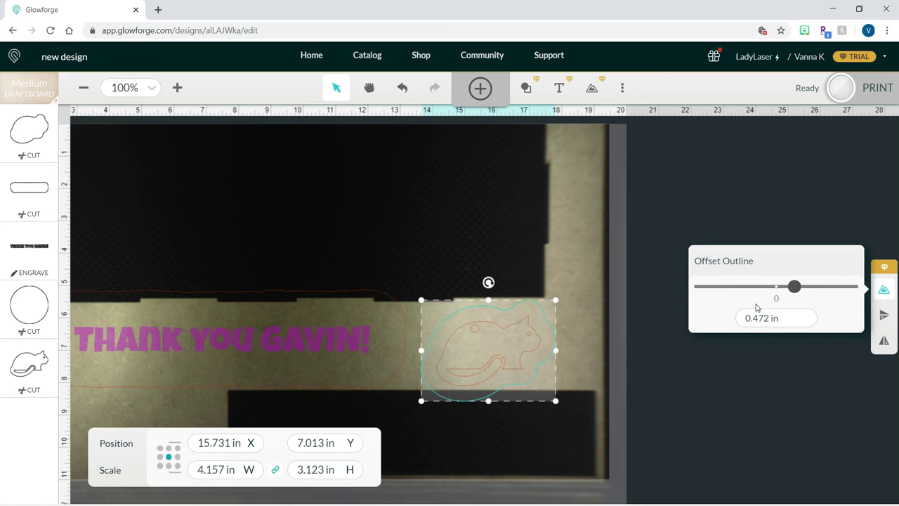
click(622, 90)
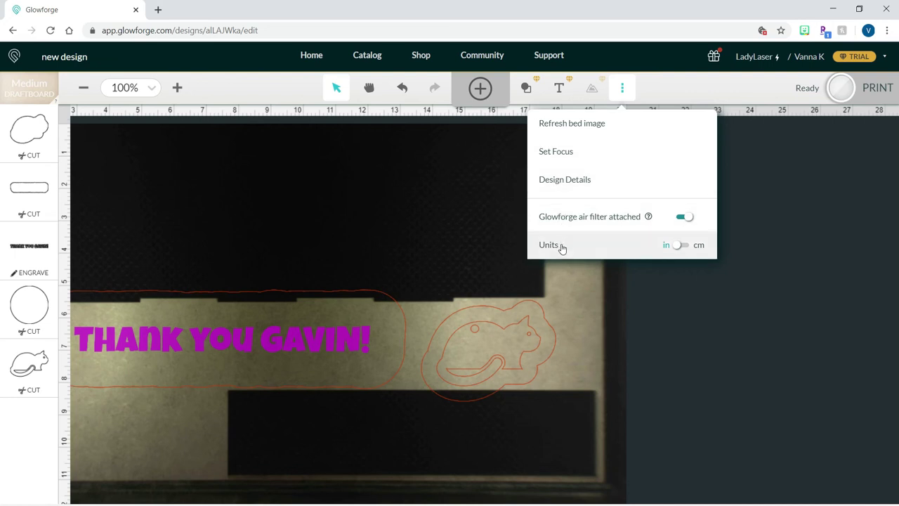
View design details, browse the artwork search, then show the circle, square and line shapes
click(563, 182)
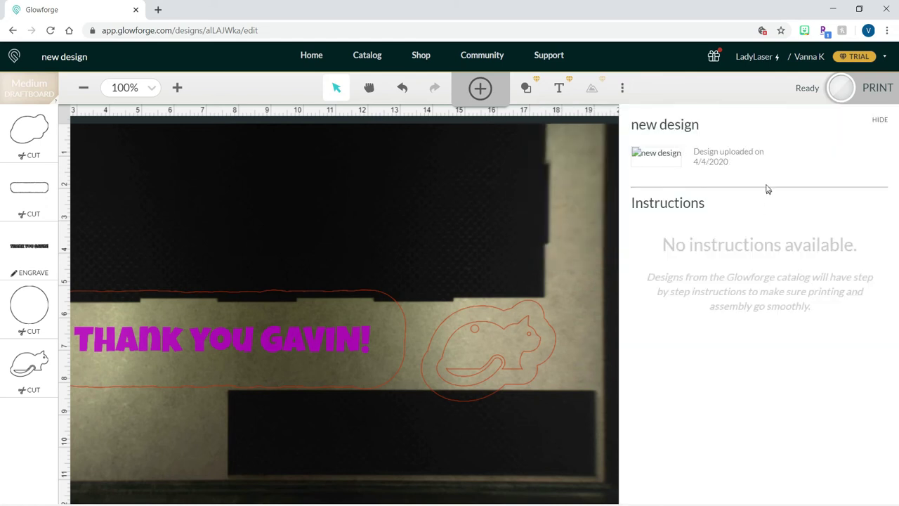
click(482, 87)
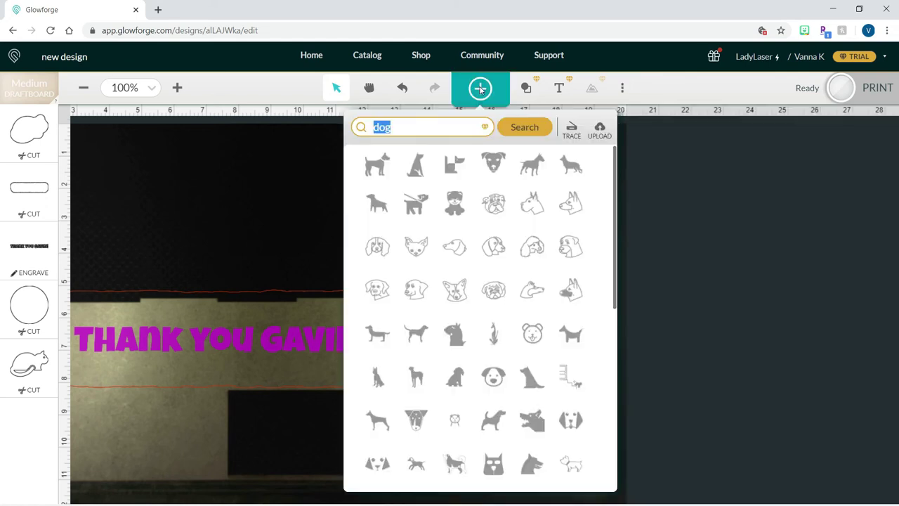
scroll(542, 353, down, 5)
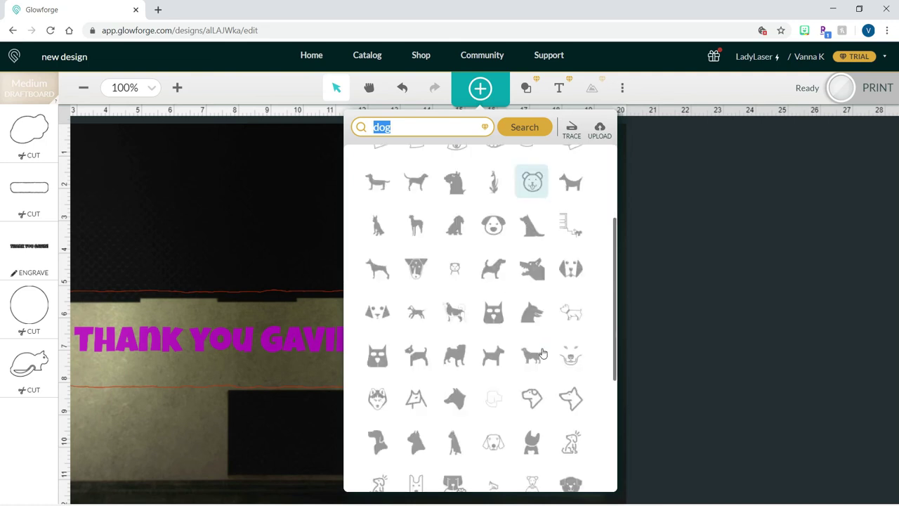
scroll(542, 354, up, 5)
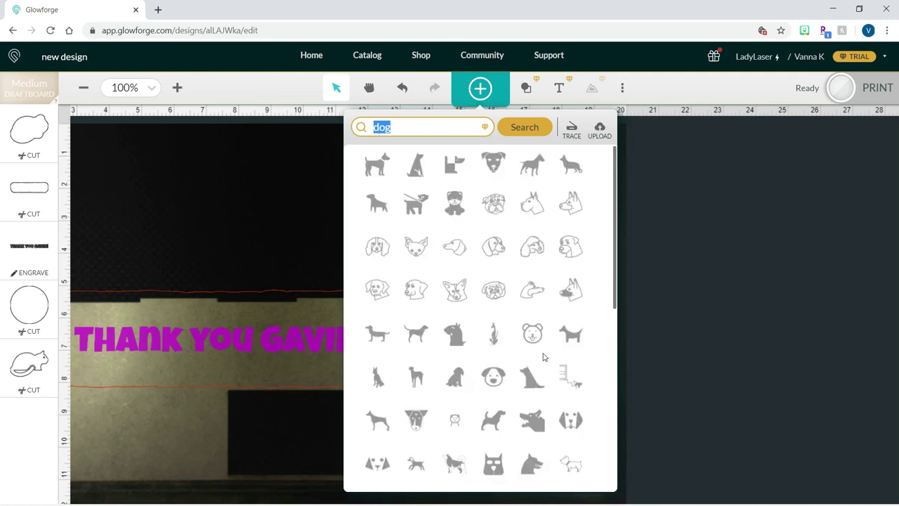
click(656, 273)
click(526, 88)
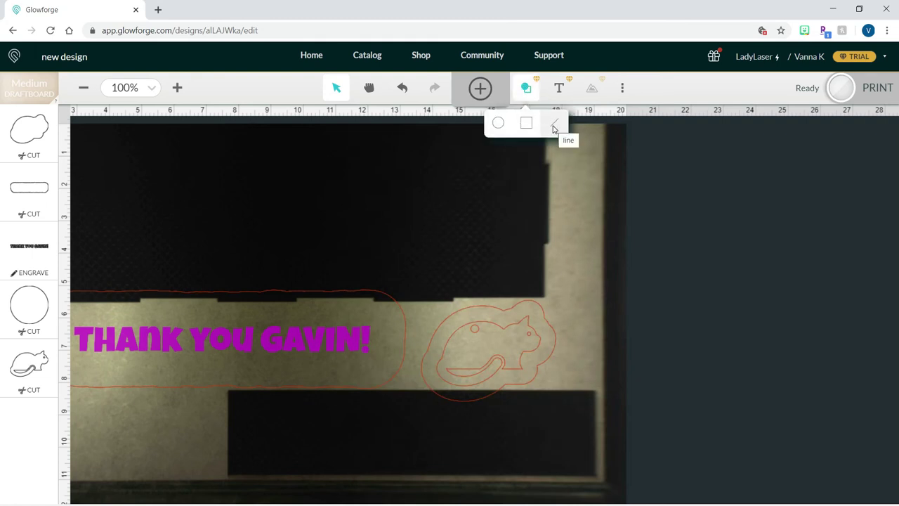
Add a 3.208 in square above the message and set its operation to Score
click(526, 123)
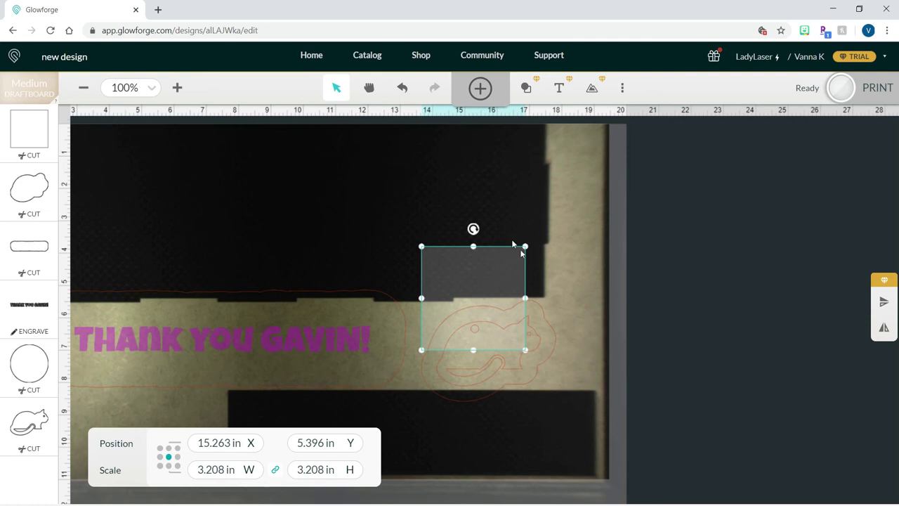
drag(502, 244, 363, 177)
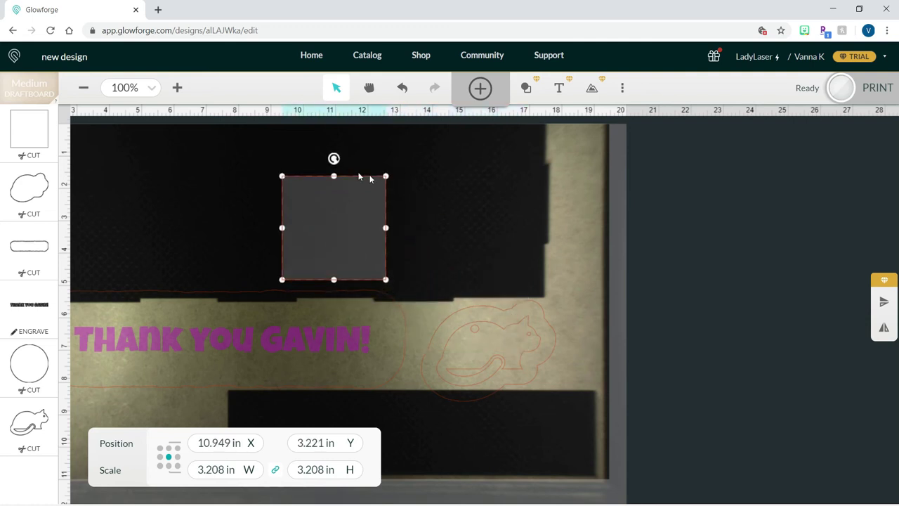
click(31, 114)
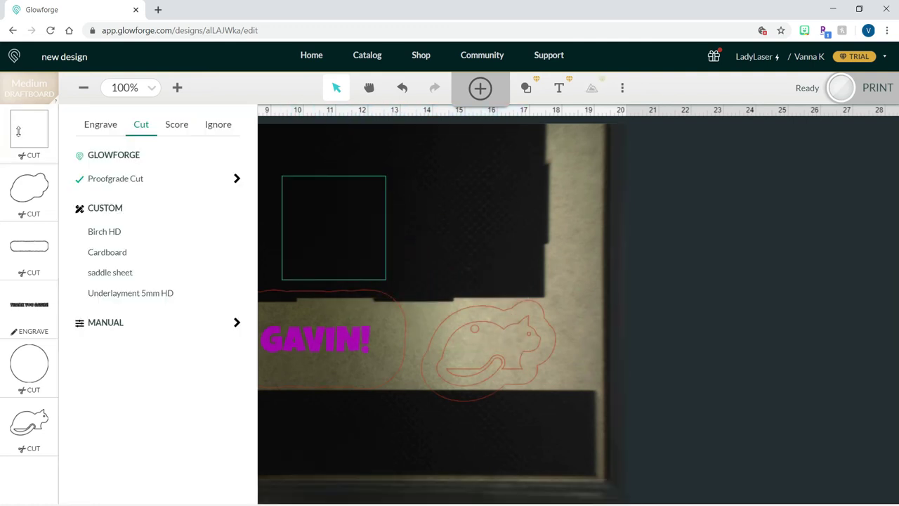
click(87, 124)
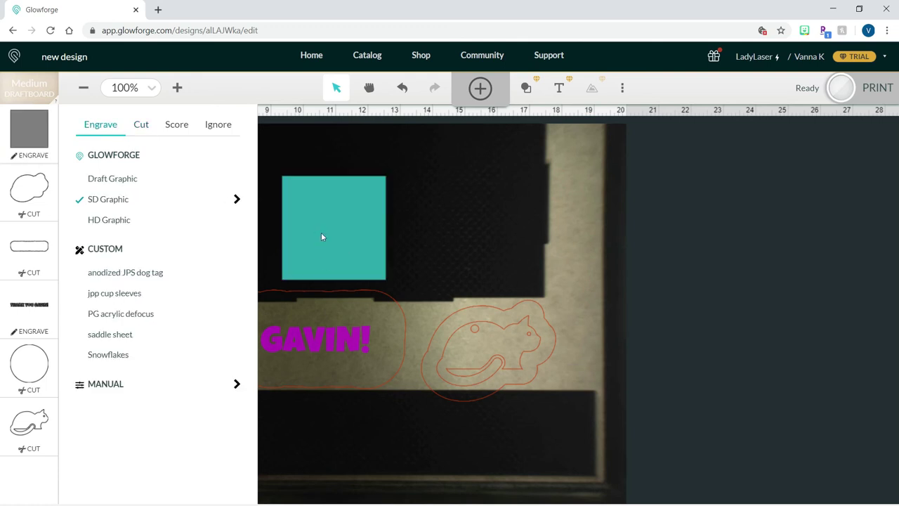
click(180, 125)
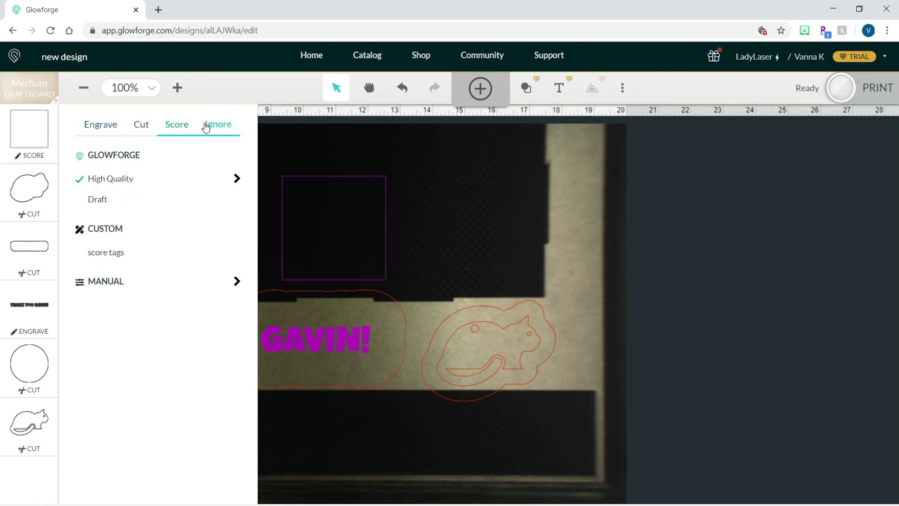
click(421, 243)
click(383, 271)
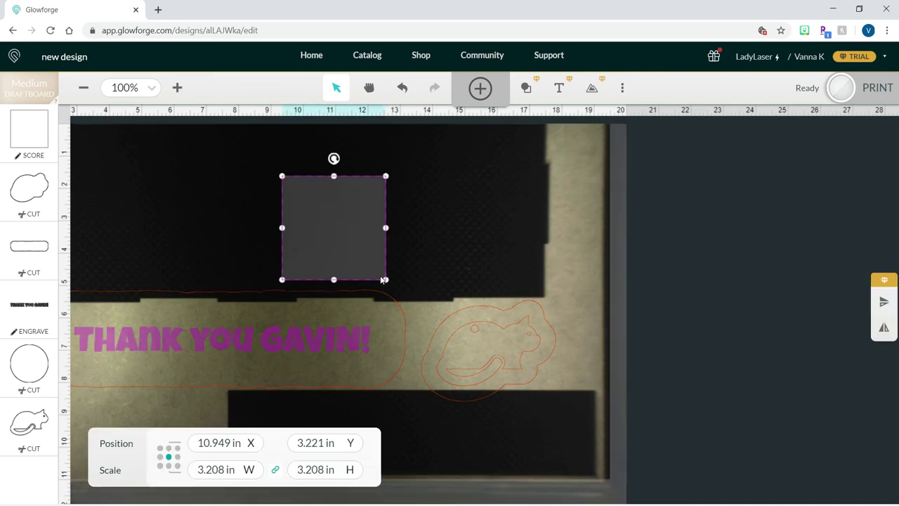
Add a Luckiest Guy placeholder text above the cat
click(559, 88)
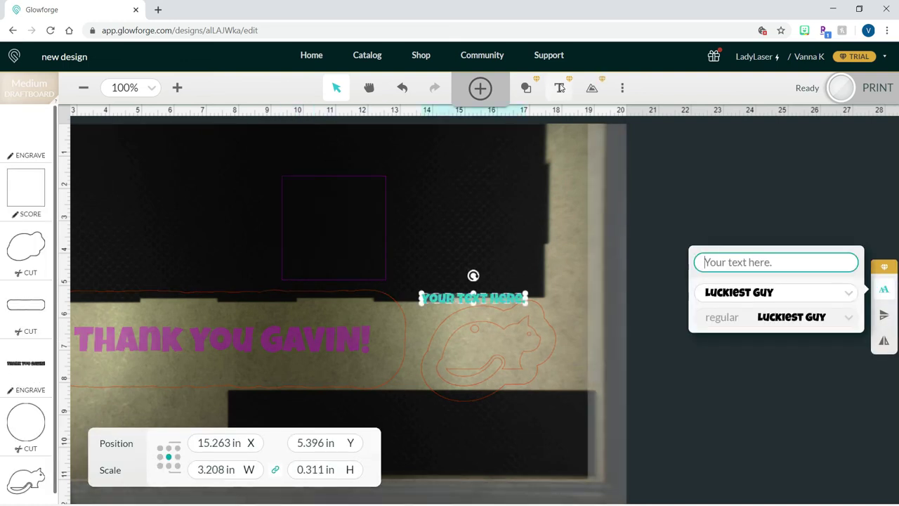
click(847, 321)
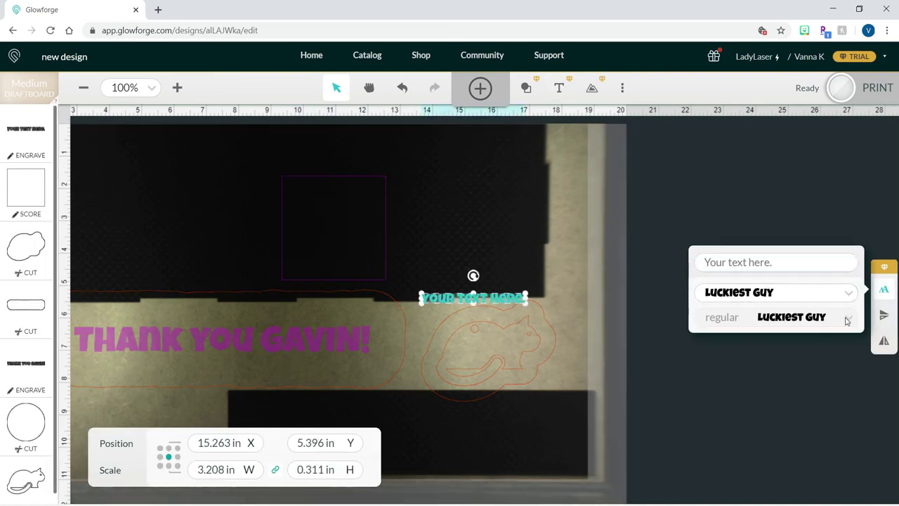
click(848, 292)
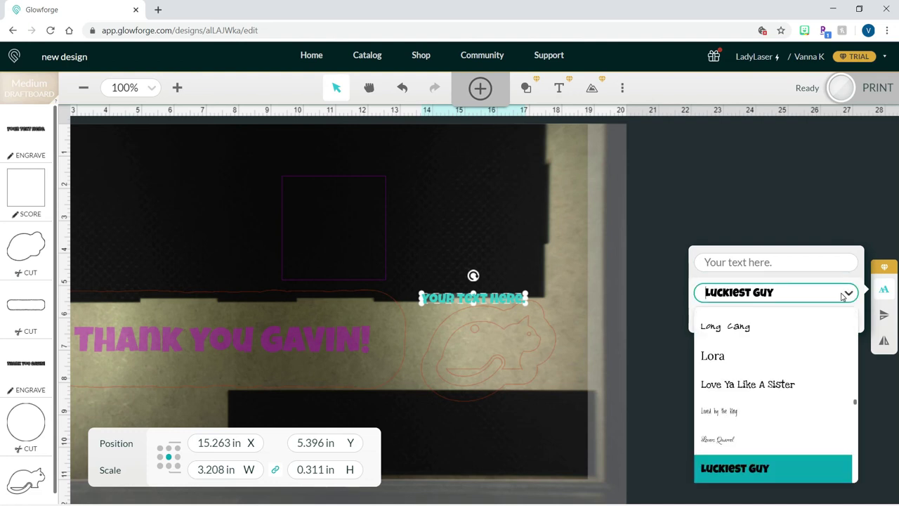
key(Escape)
key(Escape)
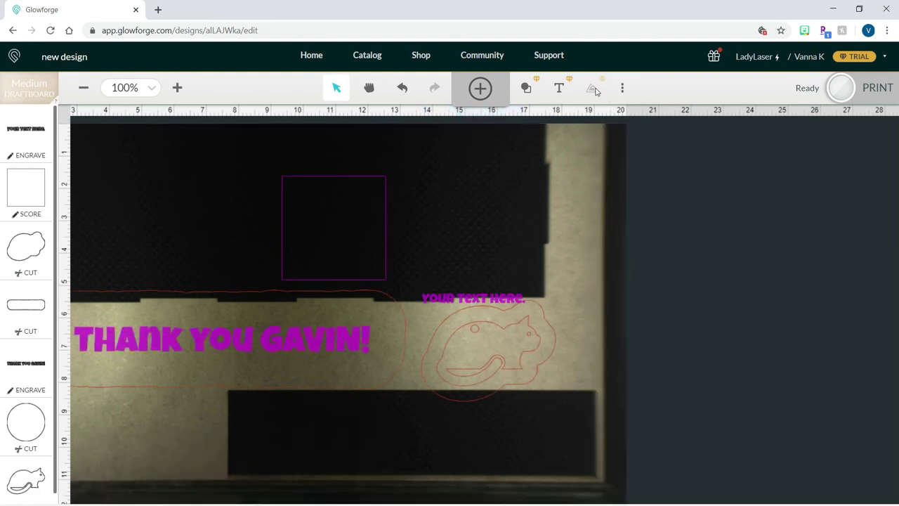
click(472, 297)
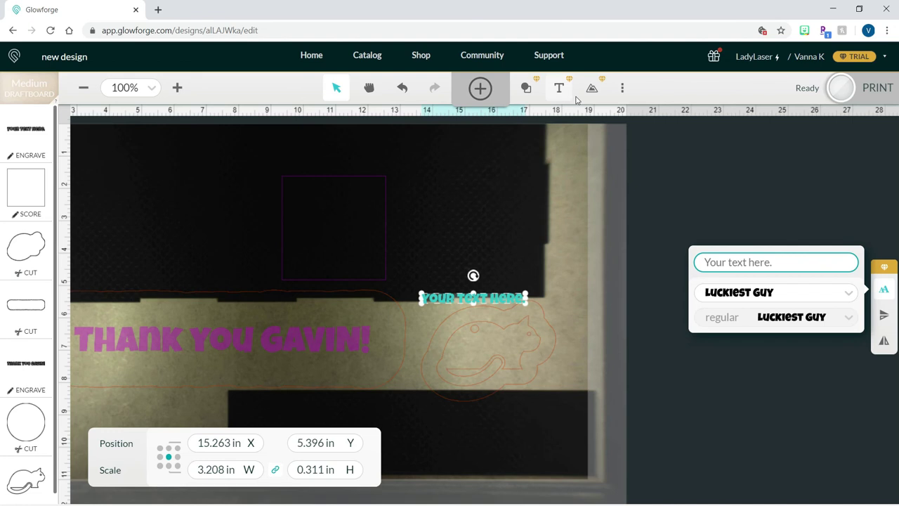
click(592, 300)
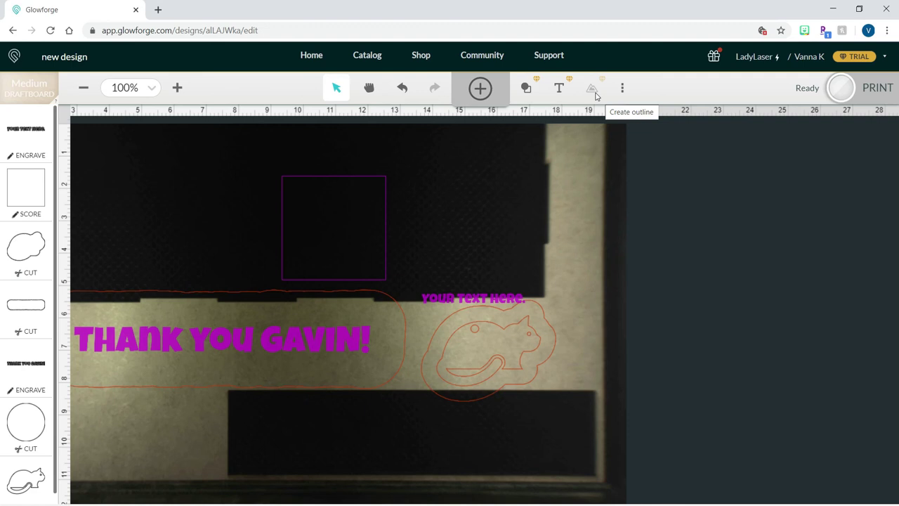
drag(418, 238, 569, 254)
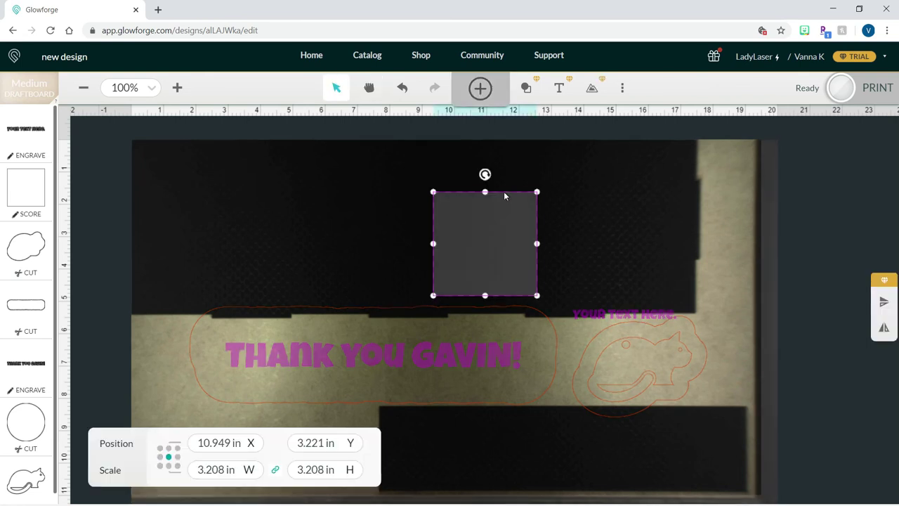
Select the square's Width field for editing
click(236, 465)
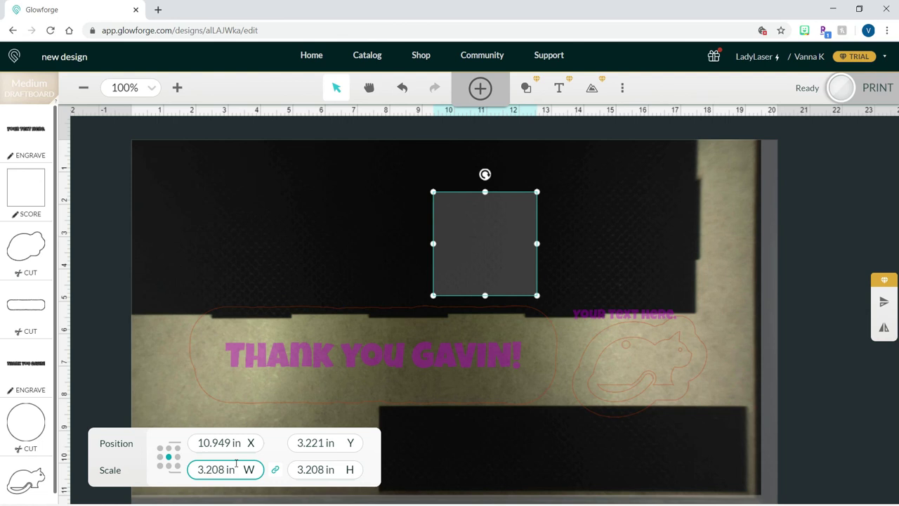